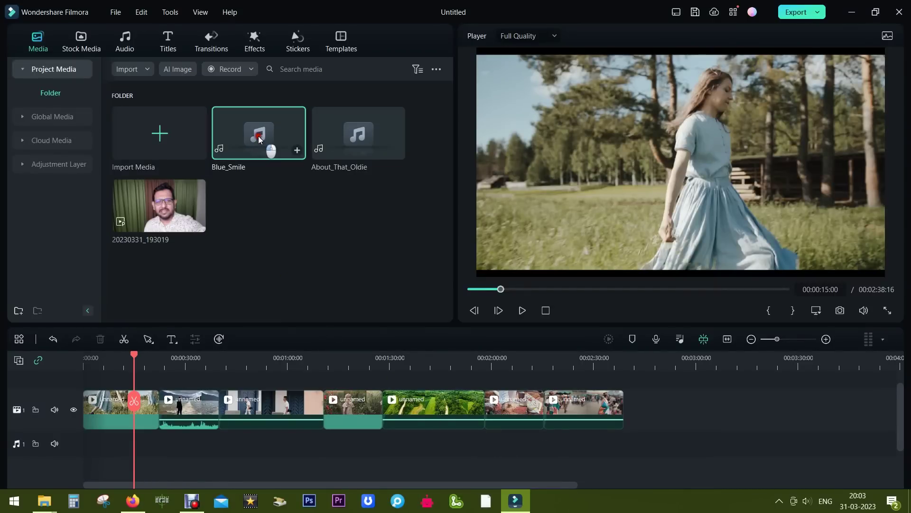
- Place two back-to-back copies of Blue_Smile on the audio track and jump to about 2:02
{"action": "left_click_drag", "start_coordinate": [258, 136], "coordinate": [93, 455]}
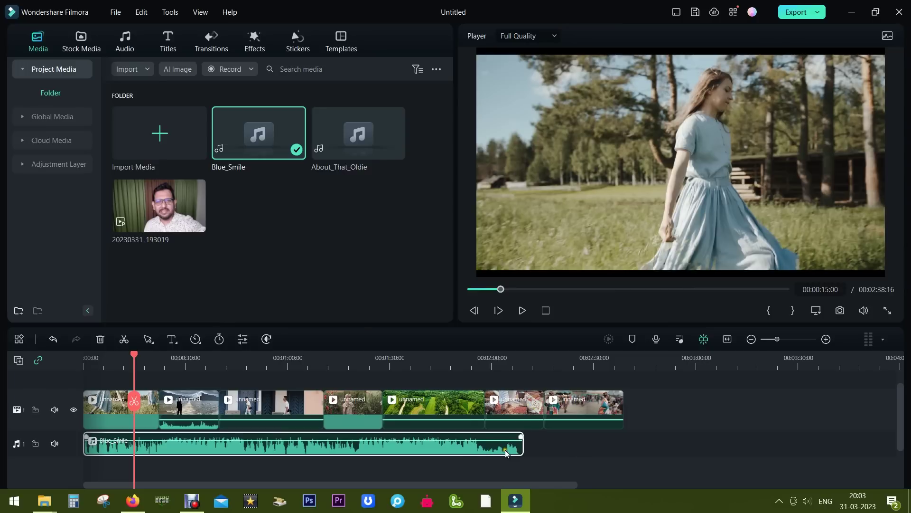
{"action": "left_click_drag", "start_coordinate": [237, 136], "coordinate": [525, 431]}
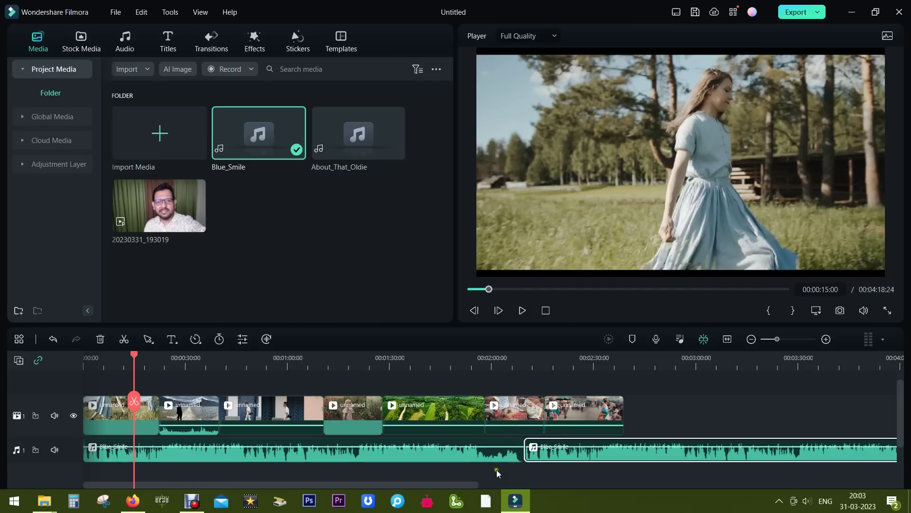
{"action": "left_click", "coordinate": [500, 367]}
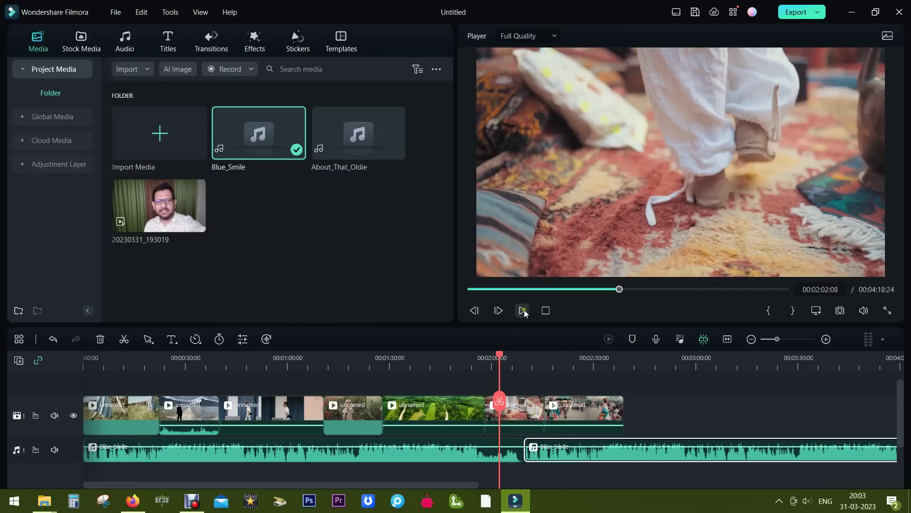
- Trim the end of the first Blue_Smile clip near 2:11 and butt the second copy against it
{"action": "left_click", "coordinate": [523, 311]}
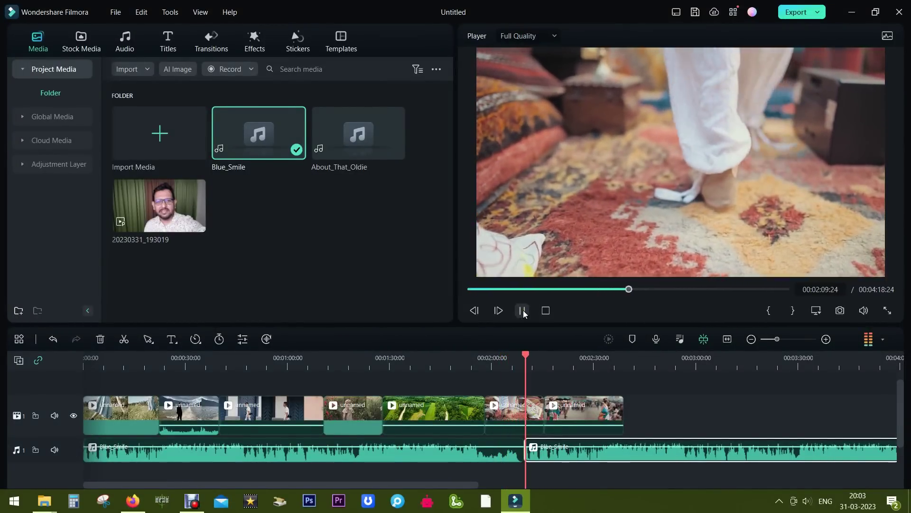
{"action": "left_click", "coordinate": [524, 312]}
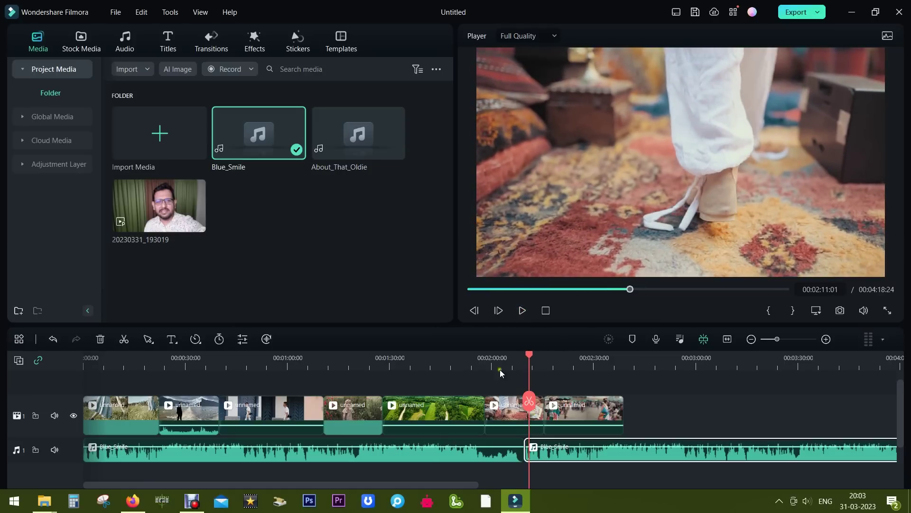
{"action": "scroll", "coordinate": [468, 358], "scroll_direction": "up", "scroll_amount": 5}
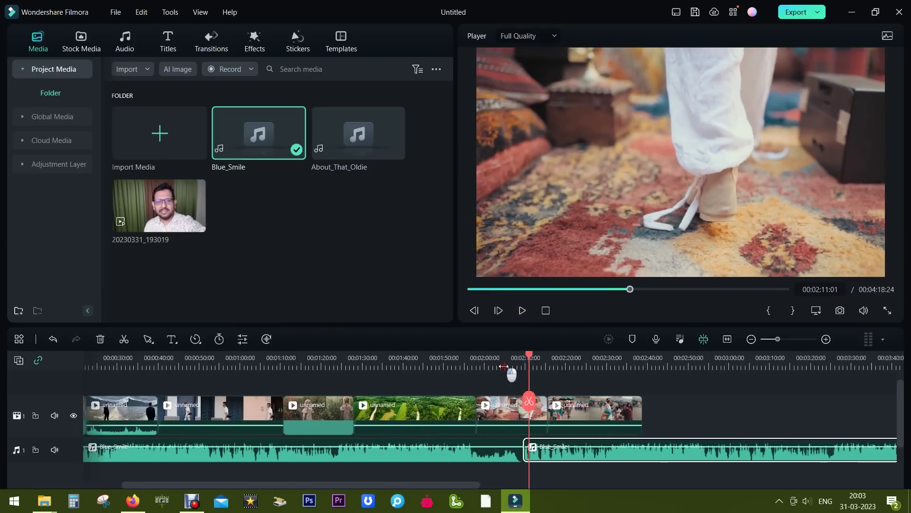
{"action": "left_click_drag", "start_coordinate": [517, 448], "coordinate": [559, 456]}
{"action": "left_click", "coordinate": [502, 365]}
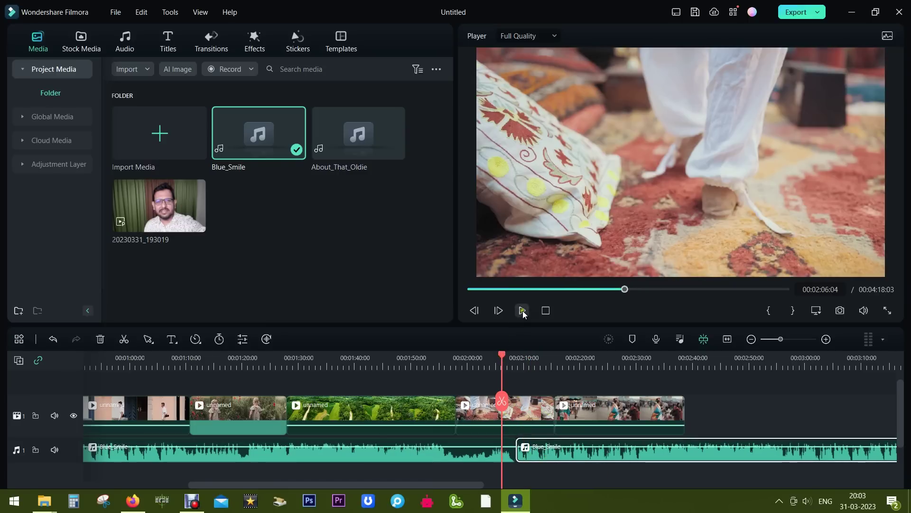
- Play back the music join, then delete the second Blue_Smile clip
{"action": "left_click", "coordinate": [522, 311]}
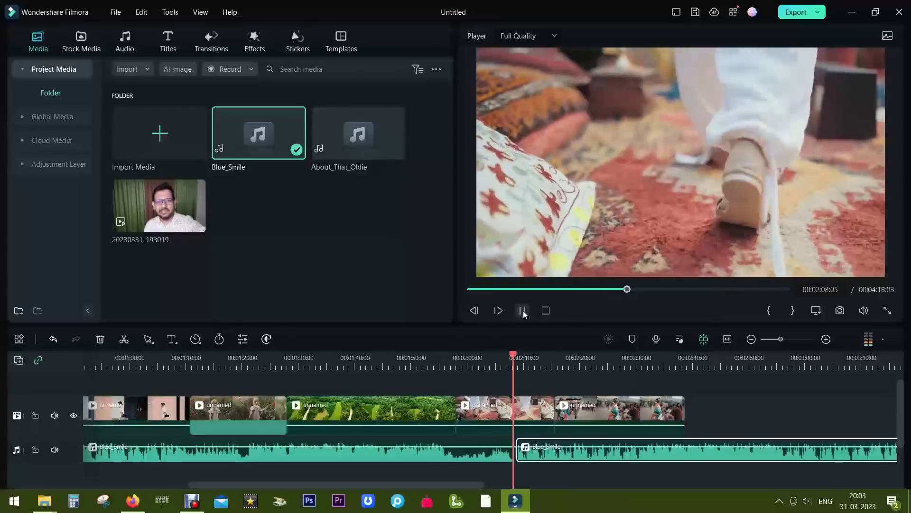
{"action": "left_click", "coordinate": [522, 311]}
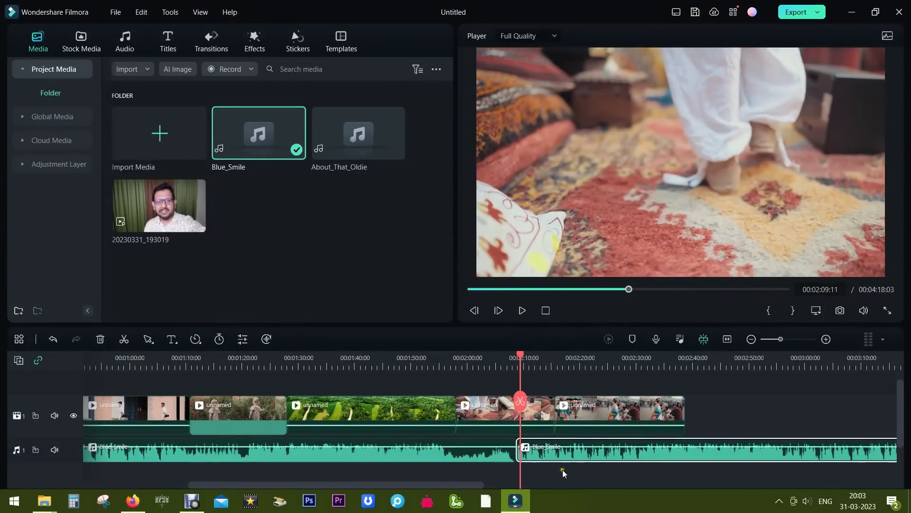
{"action": "right_click", "coordinate": [568, 457]}
{"action": "left_click", "coordinate": [608, 147]}
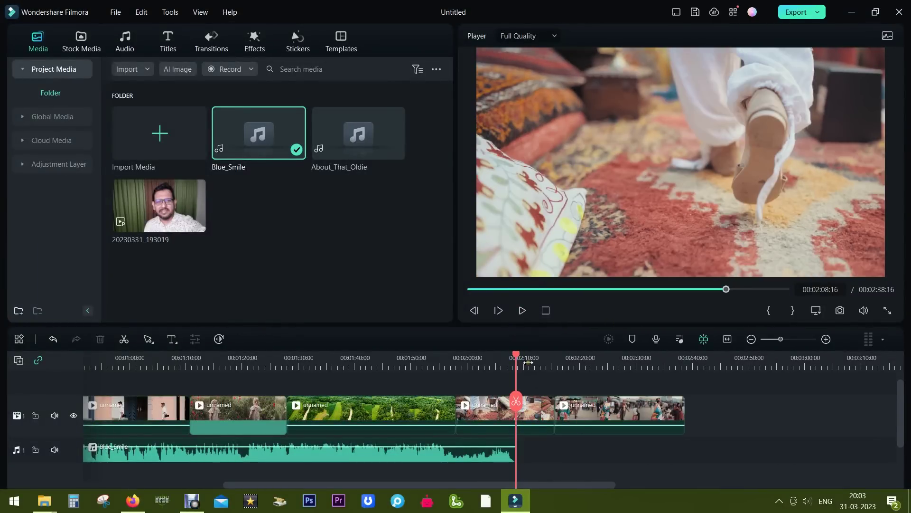
- Audio-stretch the Blue_Smile clip to end with the last video clip near 2:38, reviewing from 2:00
{"action": "scroll", "coordinate": [528, 362], "scroll_direction": "down", "scroll_amount": 5}
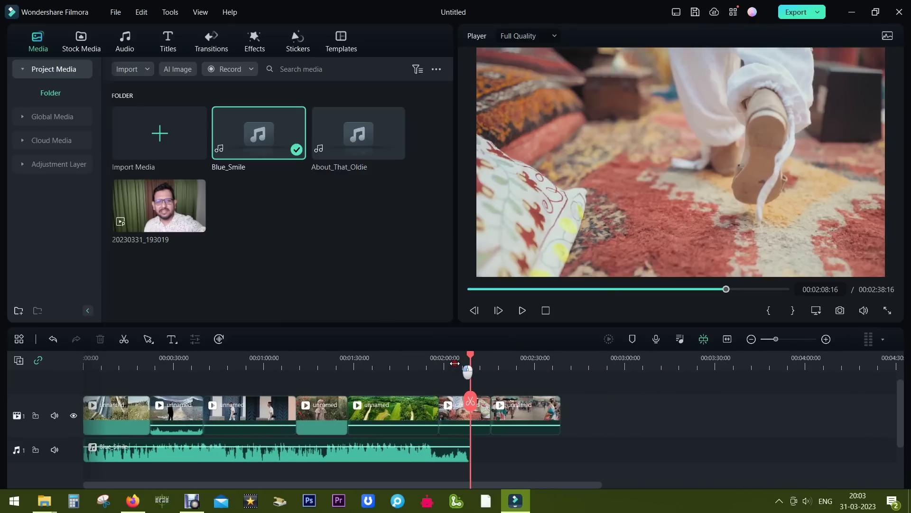
{"action": "left_click", "coordinate": [147, 339]}
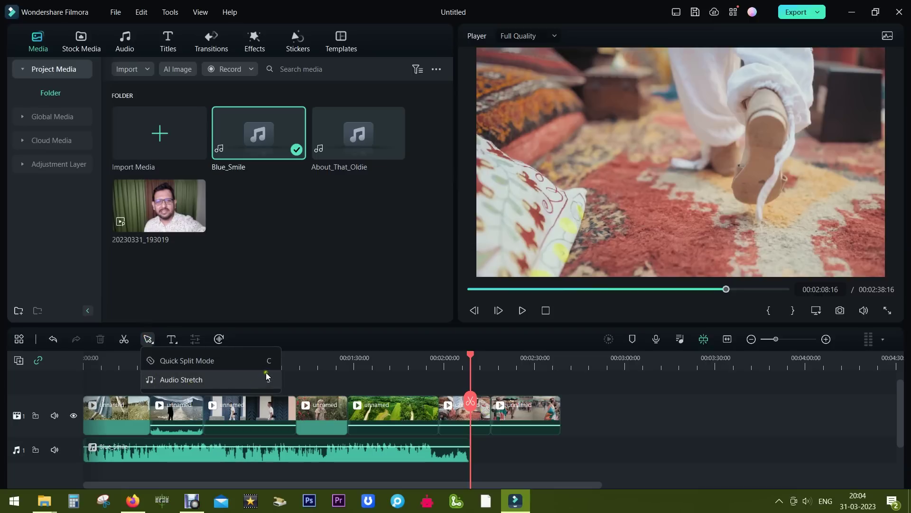
{"action": "left_click", "coordinate": [201, 379]}
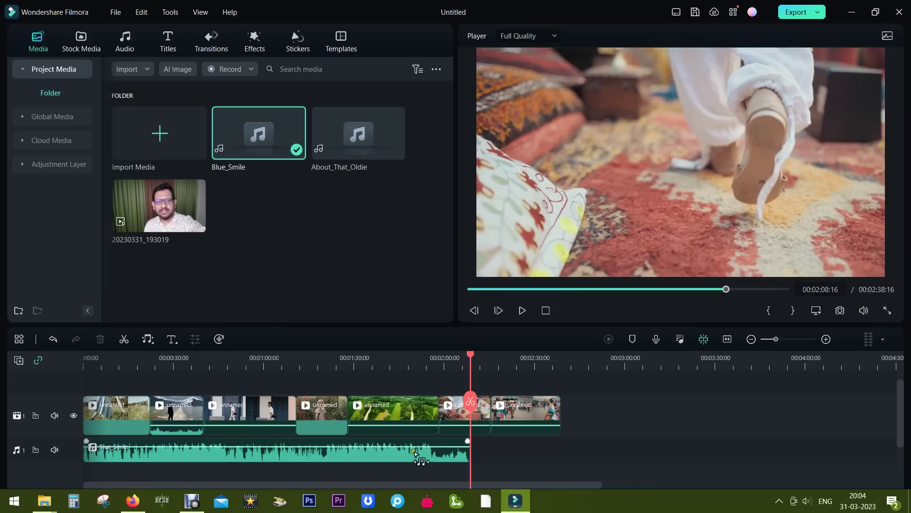
{"action": "left_click_drag", "start_coordinate": [470, 452], "coordinate": [560, 453]}
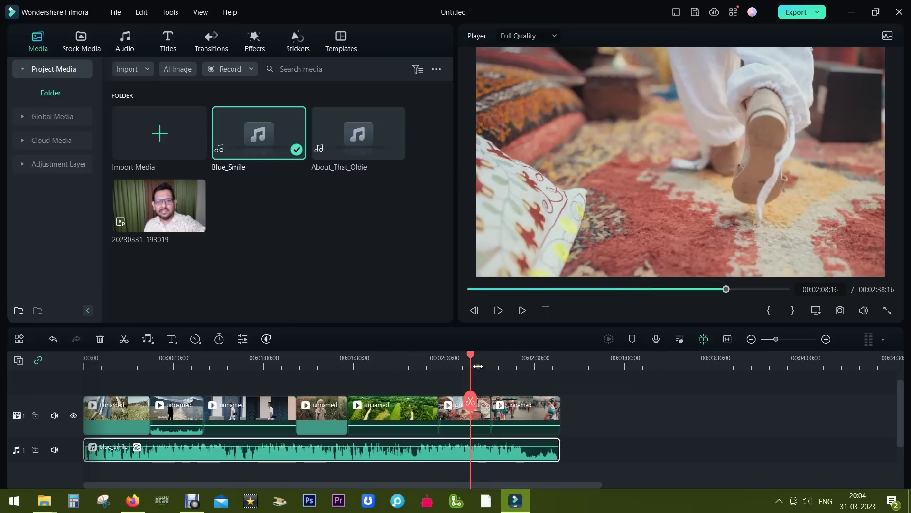
{"action": "left_click_drag", "start_coordinate": [471, 357], "coordinate": [445, 357]}
{"action": "left_click", "coordinate": [523, 310]}
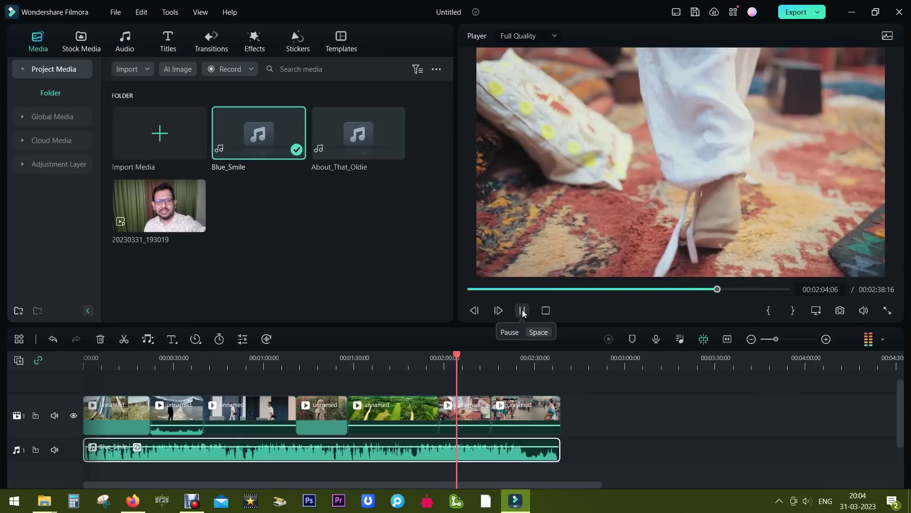
{"action": "left_click", "coordinate": [522, 310]}
{"action": "left_click", "coordinate": [524, 357]}
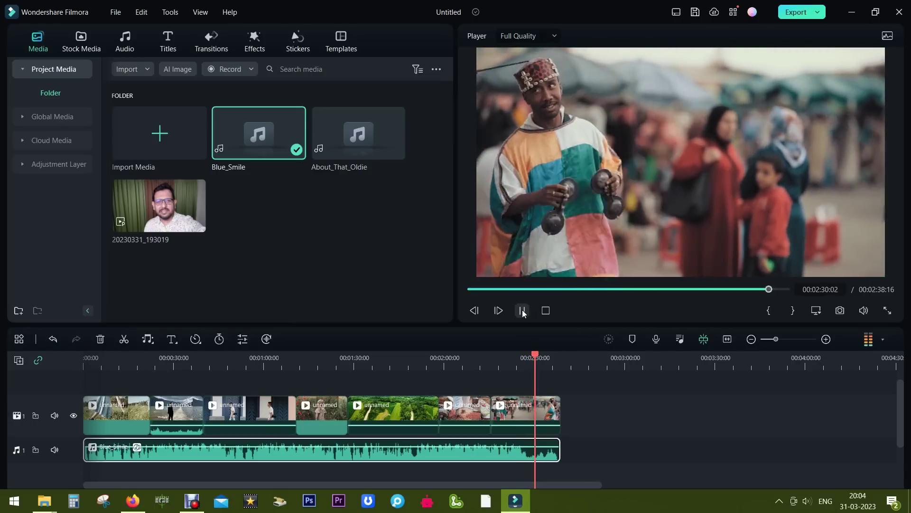
{"action": "left_click", "coordinate": [522, 311]}
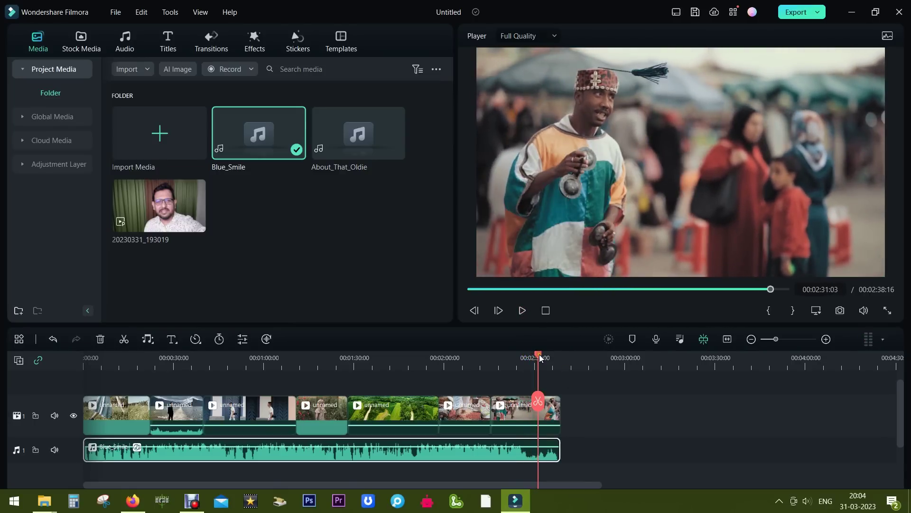
{"action": "left_click_drag", "start_coordinate": [545, 368], "coordinate": [273, 368]}
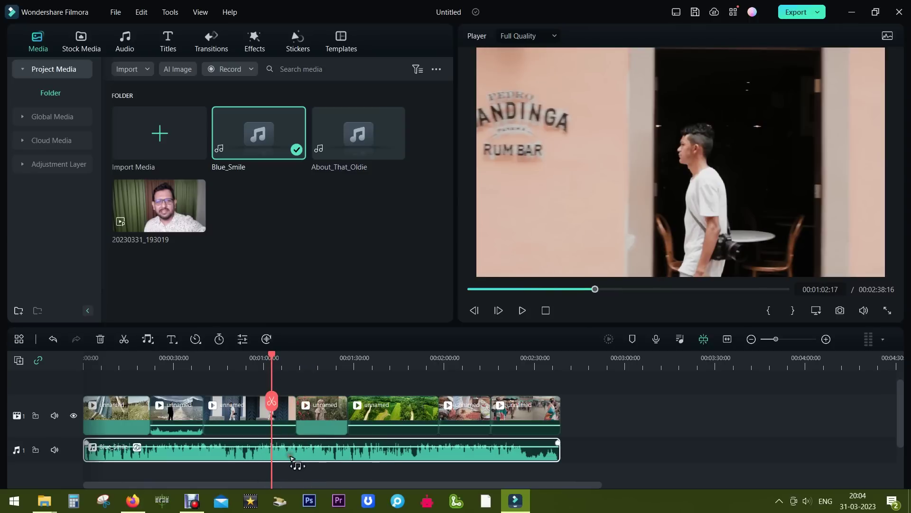
{"action": "right_click", "coordinate": [291, 457]}
- Replace Blue_Smile with About_That_Oldie music and delete the final green field video clip
{"action": "left_click", "coordinate": [322, 147]}
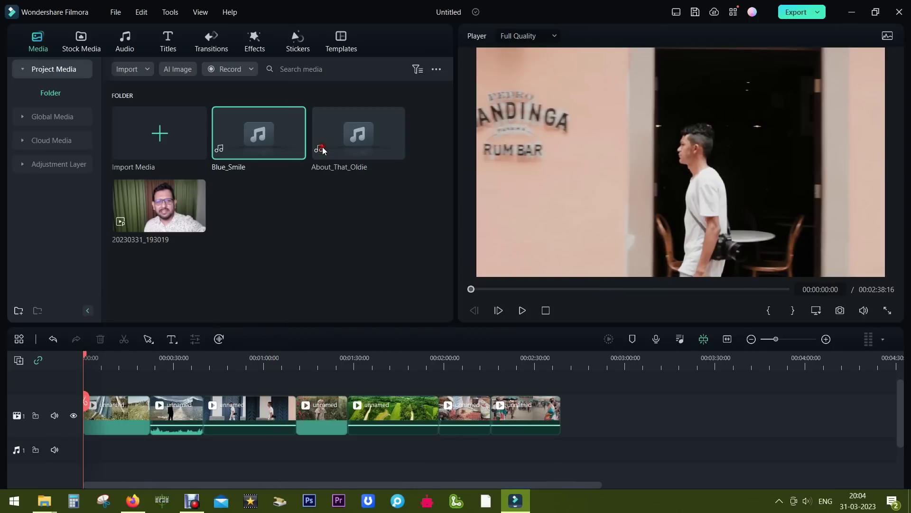
{"action": "left_click_drag", "start_coordinate": [325, 152], "coordinate": [93, 431]}
{"action": "left_click", "coordinate": [392, 412]}
{"action": "right_click", "coordinate": [423, 412]}
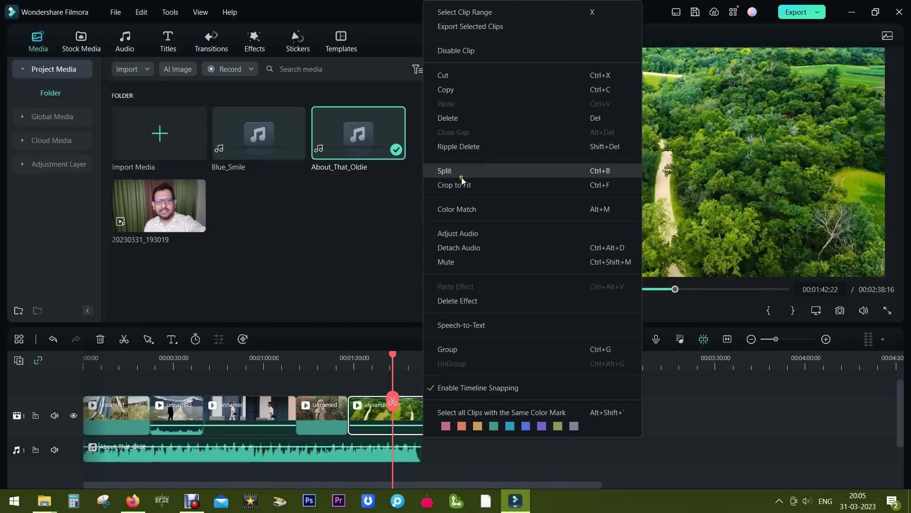
{"action": "left_click", "coordinate": [456, 120]}
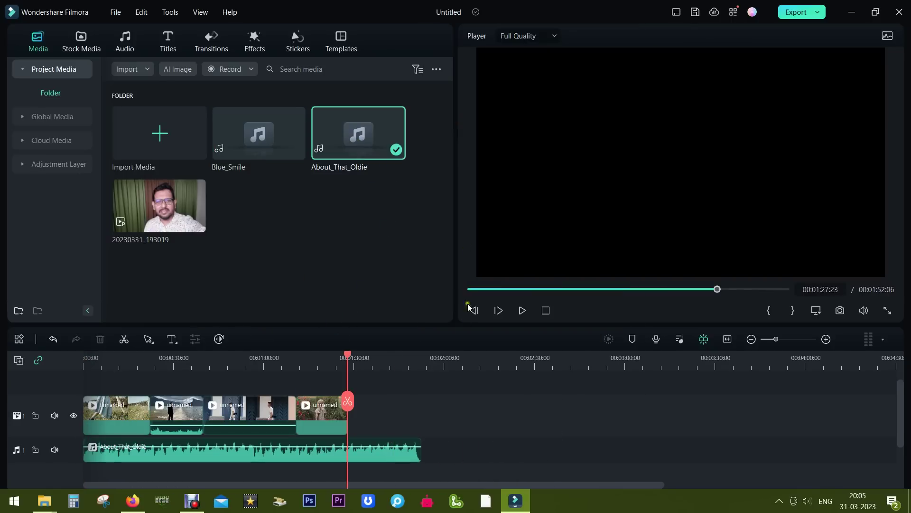
{"action": "left_click", "coordinate": [312, 364]}
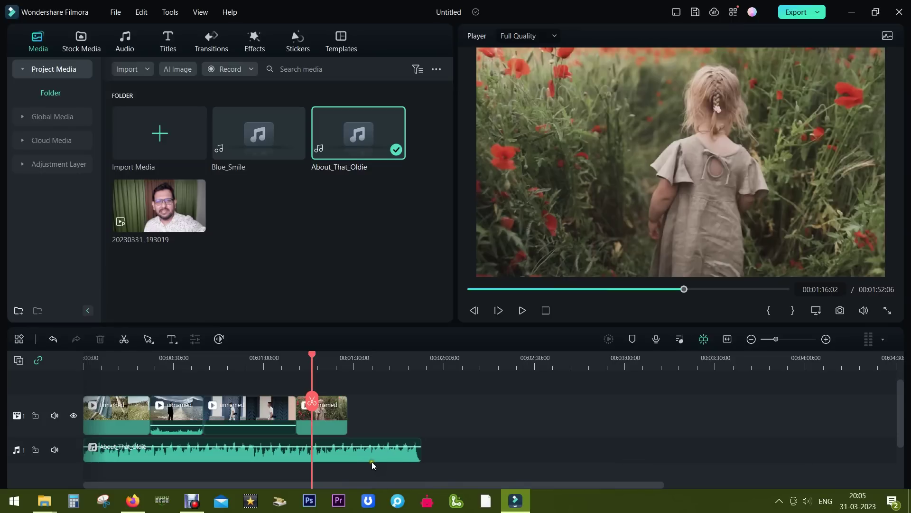
- Shrink About_That_Oldie with Audio Stretch to end with the video, then preview the edit
{"action": "left_click", "coordinate": [150, 343]}
{"action": "left_click", "coordinate": [163, 378]}
{"action": "left_click_drag", "start_coordinate": [418, 449], "coordinate": [347, 449]}
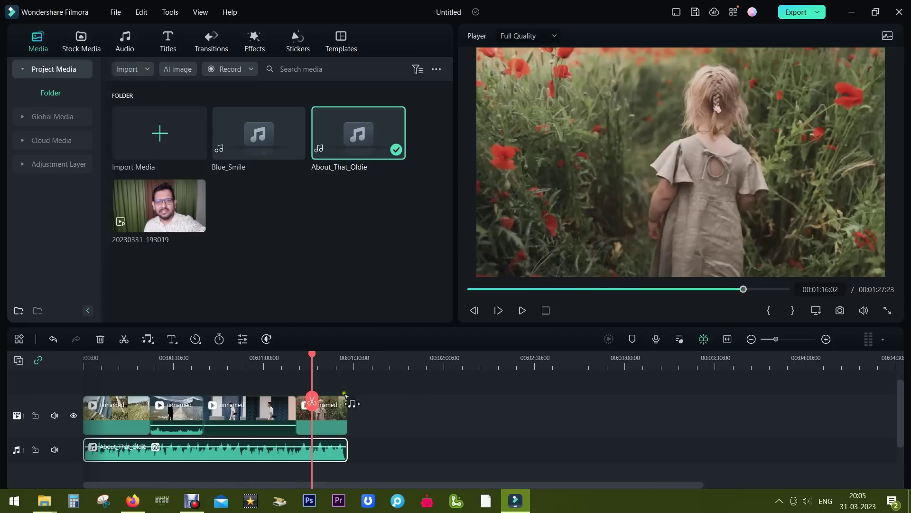
{"action": "left_click", "coordinate": [330, 361]}
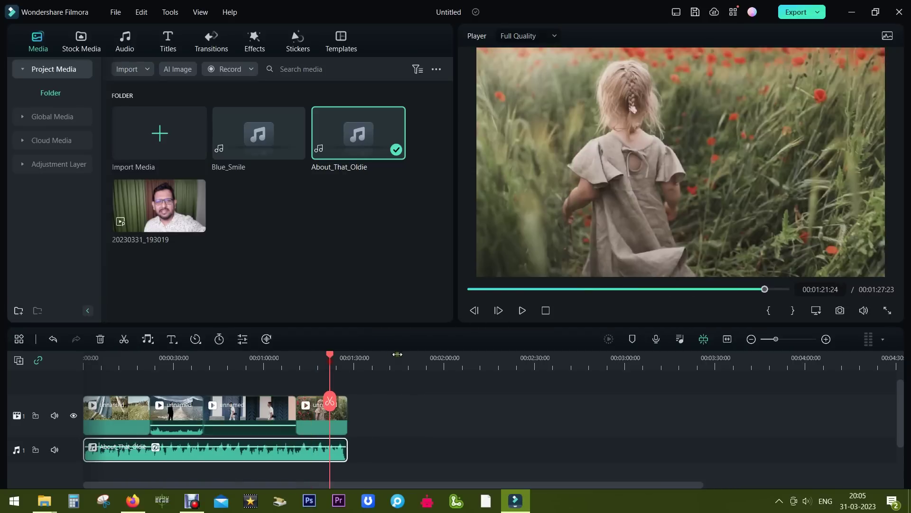
{"action": "left_click", "coordinate": [524, 311]}
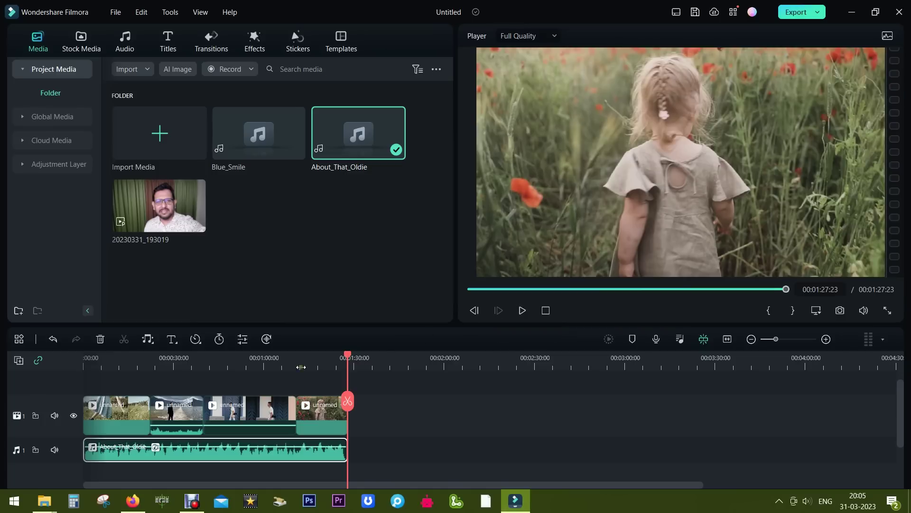
{"action": "left_click", "coordinate": [190, 364]}
{"action": "left_click", "coordinate": [522, 310]}
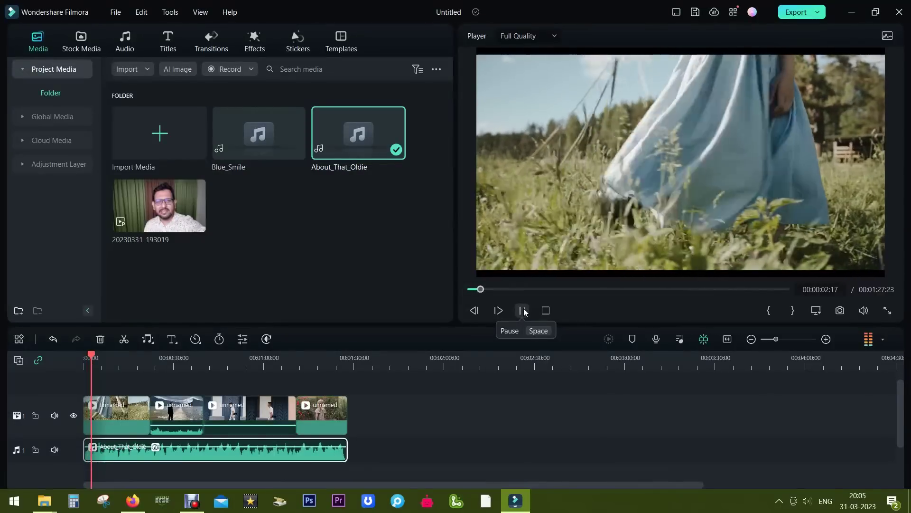
{"action": "left_click", "coordinate": [522, 310]}
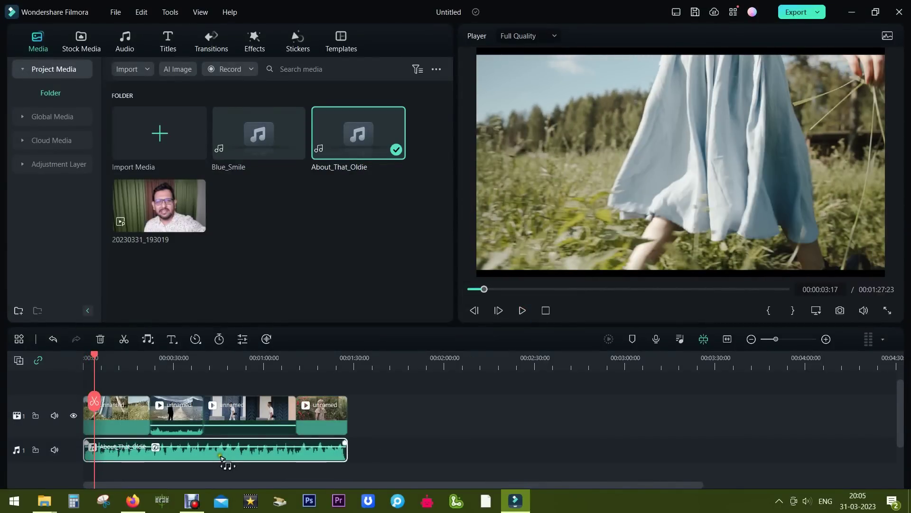
- Clear the timeline, place the 20230331_193019 vlog clip on it, and play it through
{"action": "key", "text": "ctrl+a"}
{"action": "key", "text": "Delete"}
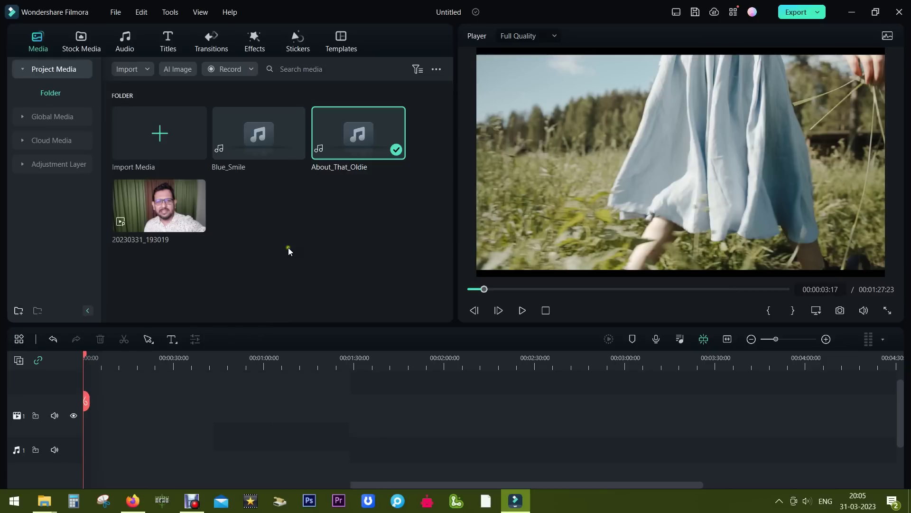
{"action": "left_click_drag", "start_coordinate": [155, 204], "coordinate": [97, 430]}
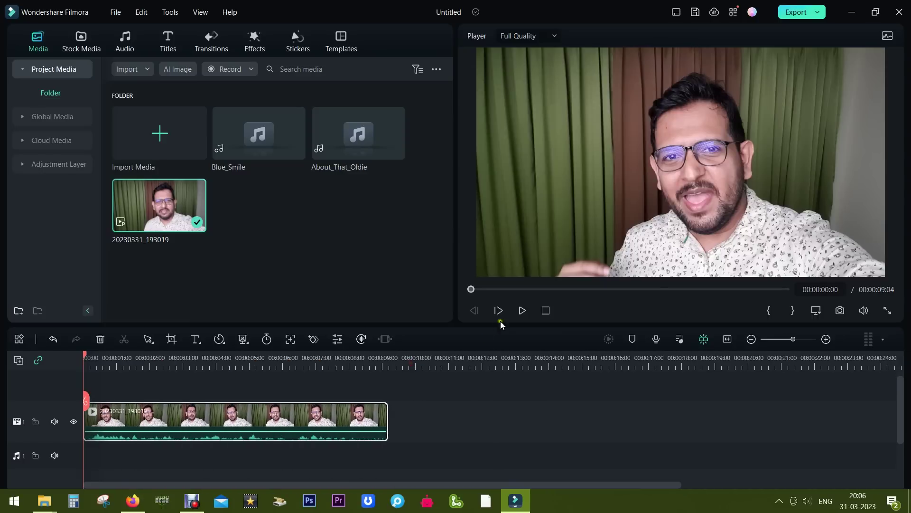
{"action": "left_click", "coordinate": [522, 310]}
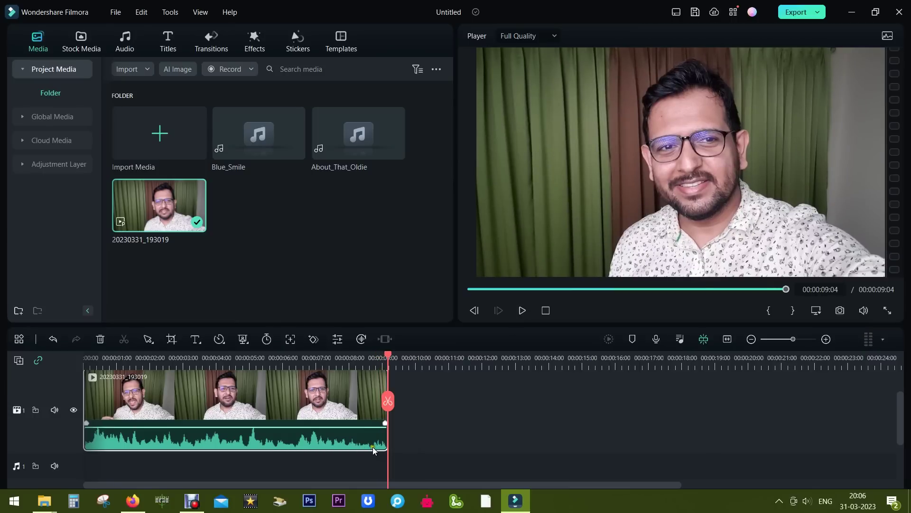
{"action": "left_click", "coordinate": [365, 360]}
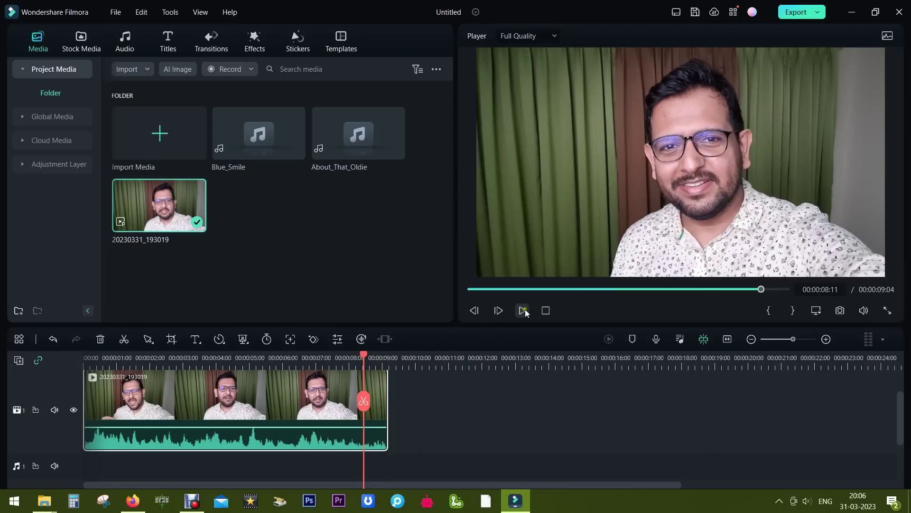
{"action": "left_click", "coordinate": [523, 311]}
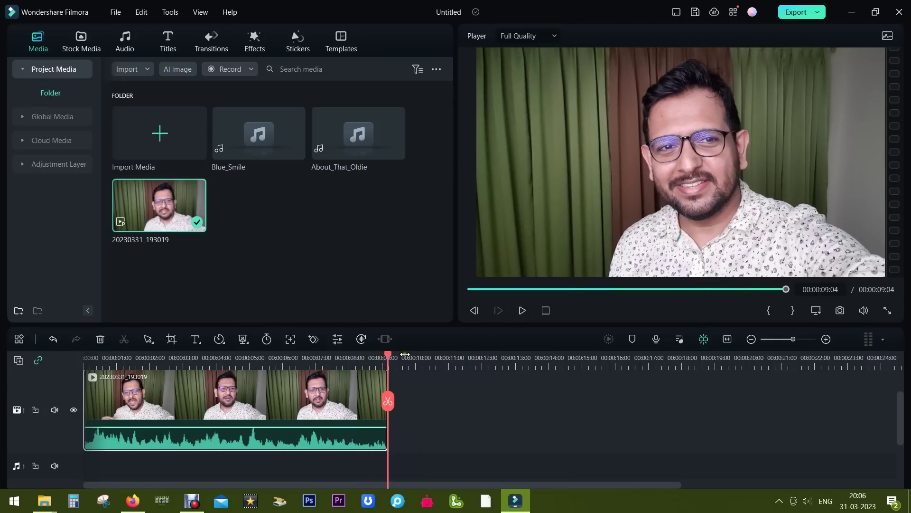
{"action": "left_click", "coordinate": [361, 356]}
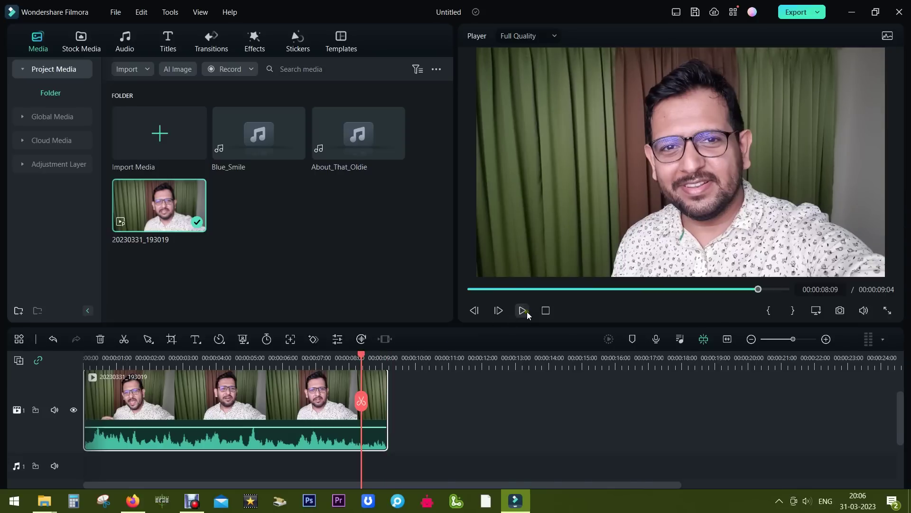
- Open the vlog clip's audio settings with Denoise options showing and audition the clip from the start
{"action": "double_click", "coordinate": [280, 398]}
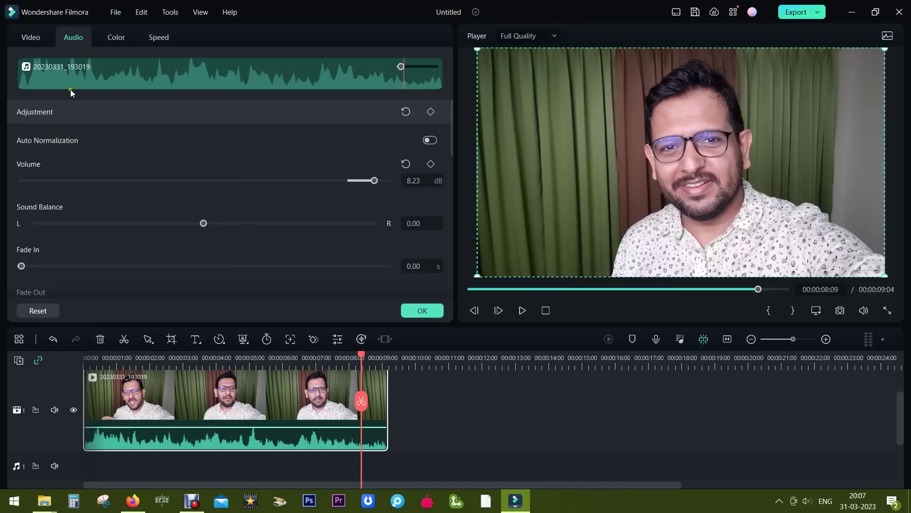
{"action": "left_click", "coordinate": [61, 111]}
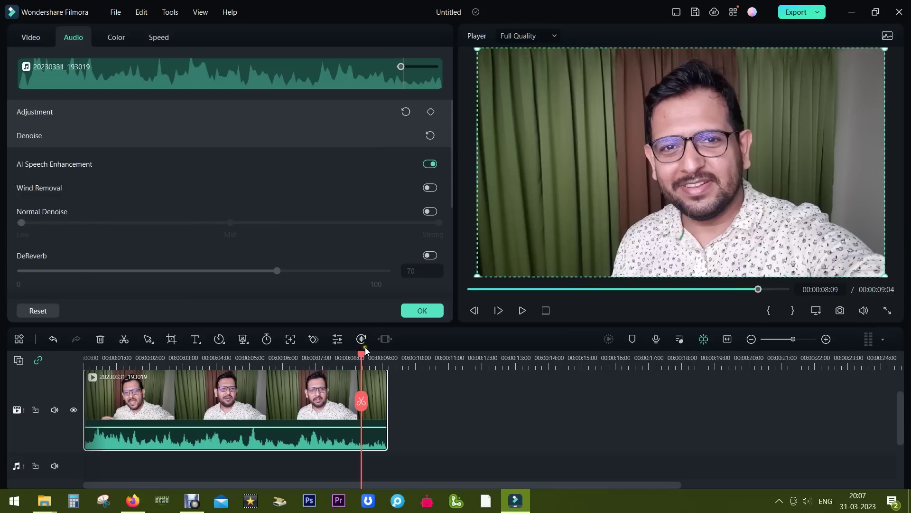
{"action": "key", "text": "Home"}
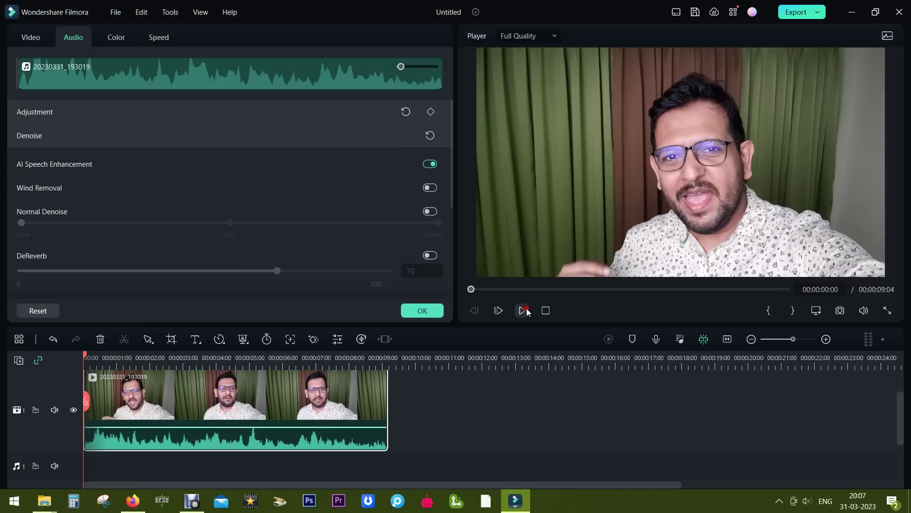
{"action": "left_click", "coordinate": [524, 310]}
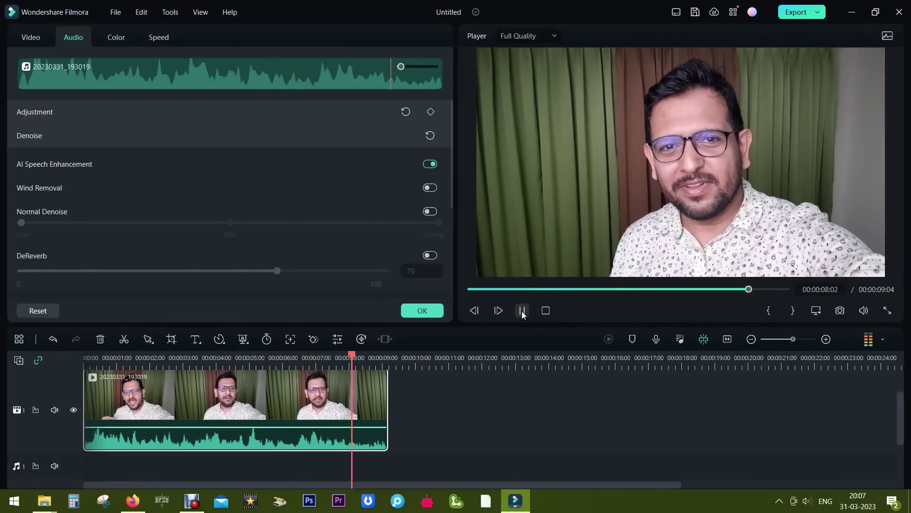
{"action": "left_click", "coordinate": [358, 357]}
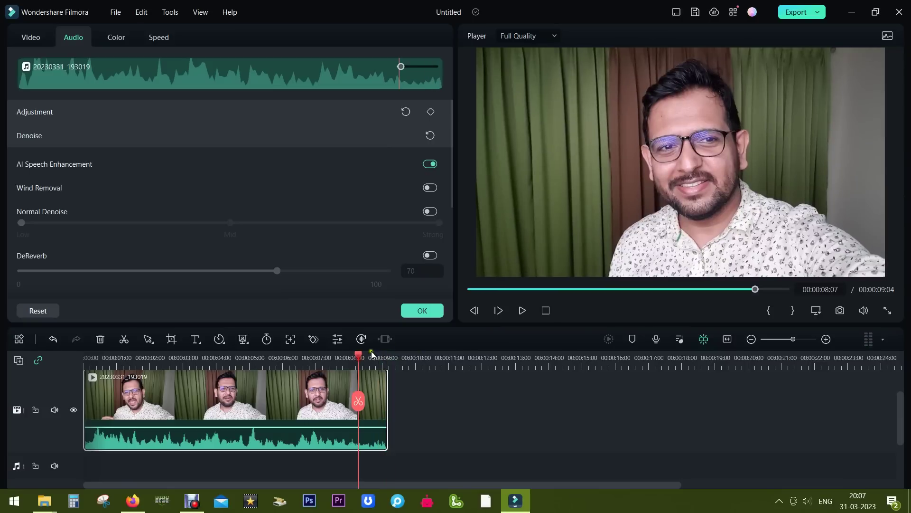
{"action": "left_click", "coordinate": [522, 310]}
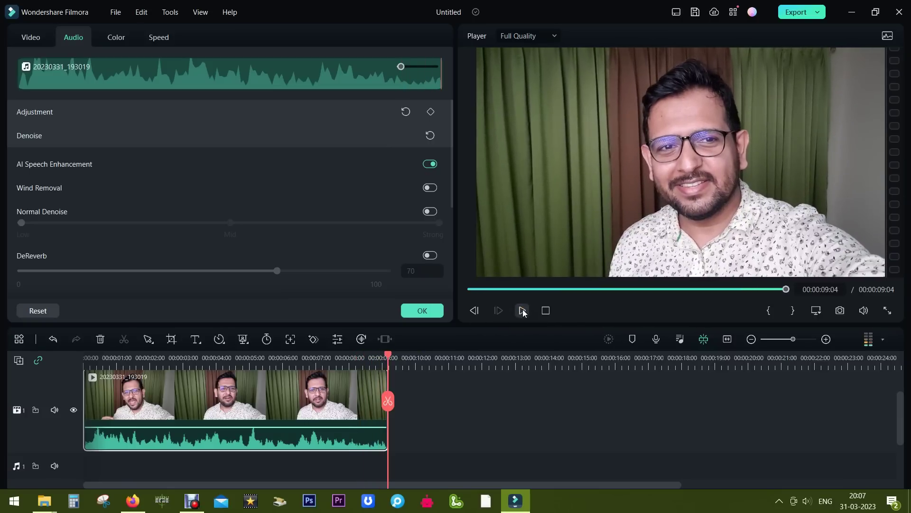
{"action": "left_click_drag", "start_coordinate": [389, 355], "coordinate": [76, 375]}
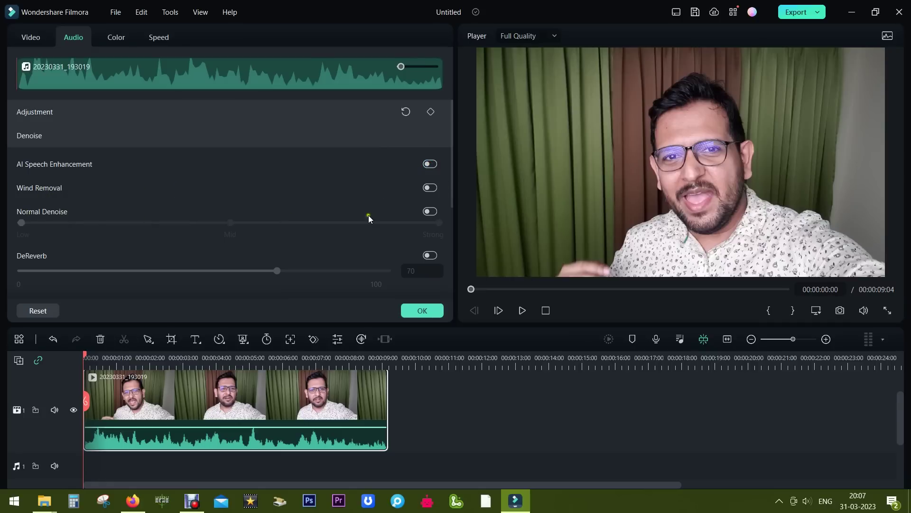
- Try Normal Denoise at Mid, Strong and Low, then turn it off and set DeReverb to 36
{"action": "left_click", "coordinate": [436, 212]}
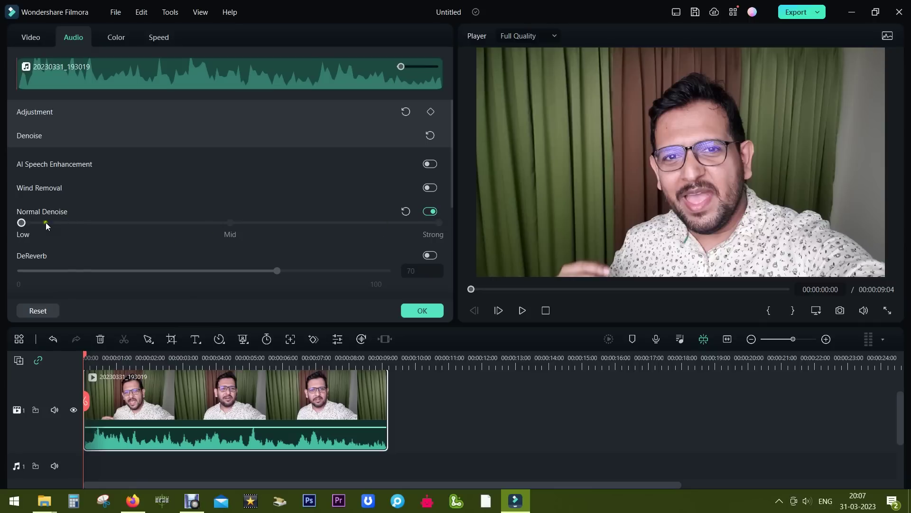
{"action": "left_click", "coordinate": [209, 232]}
{"action": "left_click", "coordinate": [383, 230]}
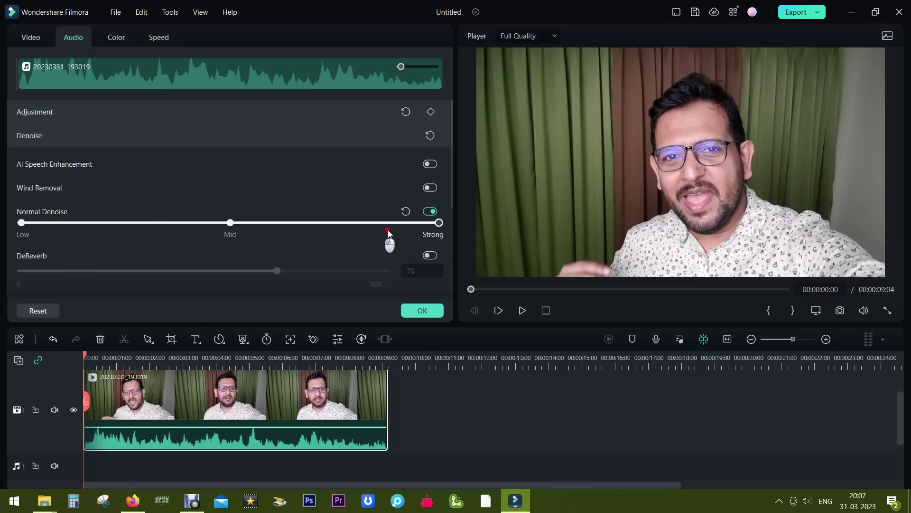
{"action": "left_click", "coordinate": [44, 230]}
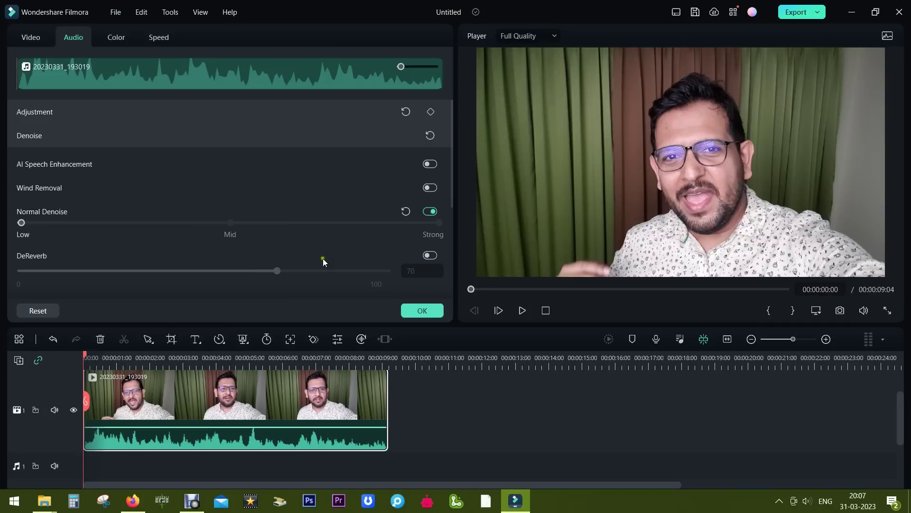
{"action": "left_click", "coordinate": [430, 256]}
{"action": "left_click", "coordinate": [429, 211]}
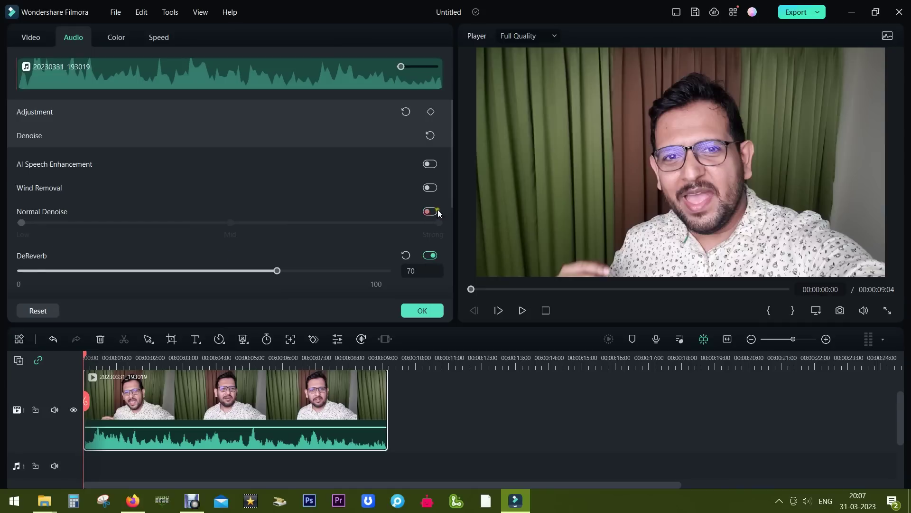
{"action": "left_click_drag", "start_coordinate": [451, 200], "coordinate": [452, 218]}
{"action": "left_click_drag", "start_coordinate": [182, 241], "coordinate": [155, 243]}
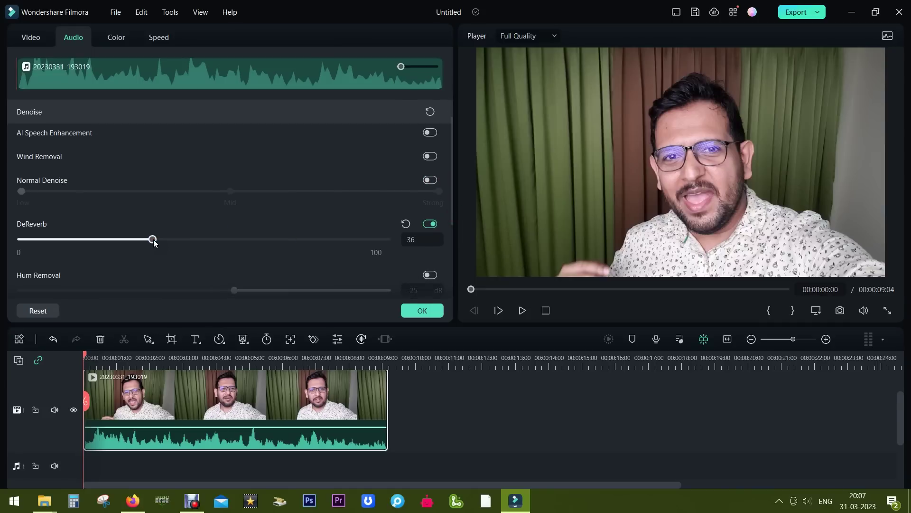
- Apply the audio changes, audition the clip, and reopen its audio settings
{"action": "left_click", "coordinate": [425, 311]}
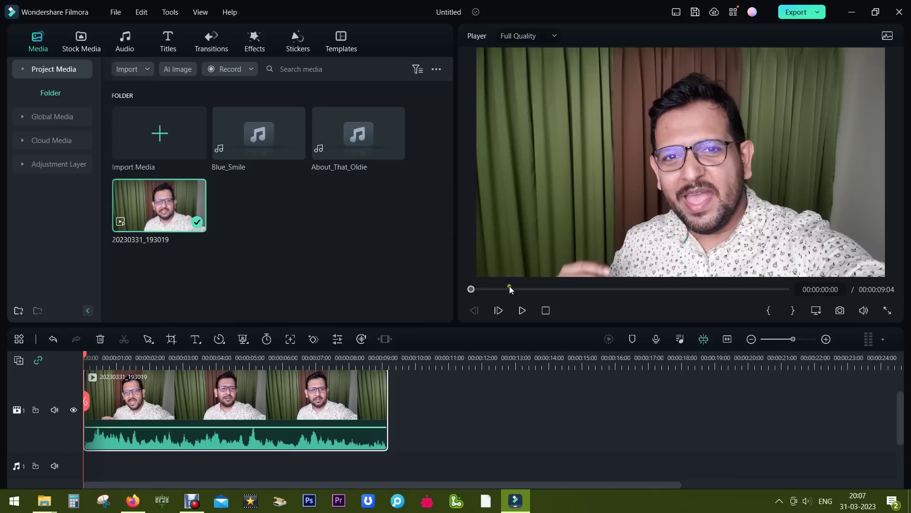
{"action": "left_click", "coordinate": [522, 310]}
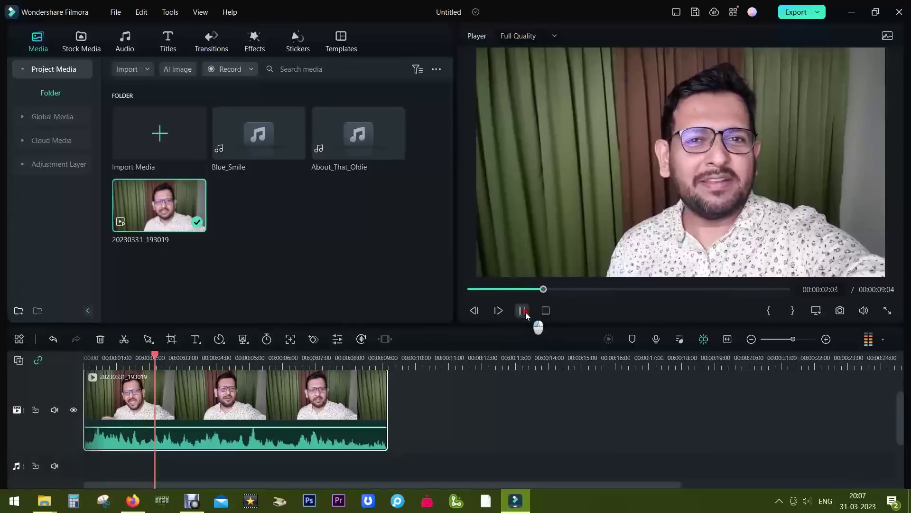
{"action": "left_click", "coordinate": [523, 311]}
{"action": "double_click", "coordinate": [269, 395]}
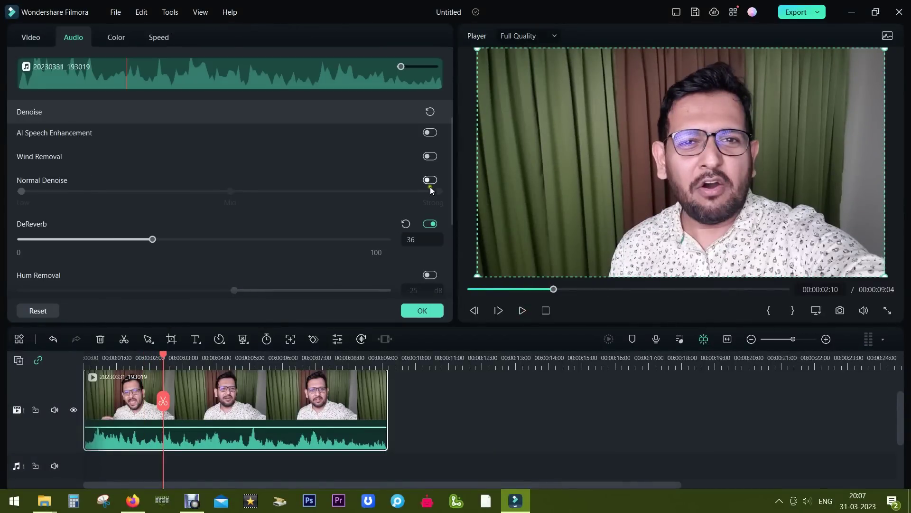
- Turn on Hum Removal, raise its threshold to -10 dB, and listen to the result
{"action": "left_click", "coordinate": [234, 291]}
{"action": "left_click_drag", "start_coordinate": [234, 291], "coordinate": [250, 291]}
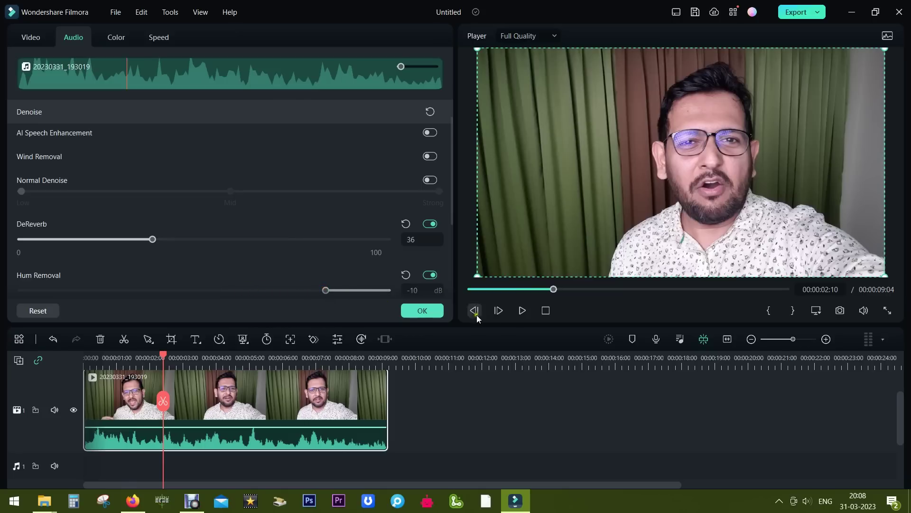
{"action": "left_click", "coordinate": [522, 310]}
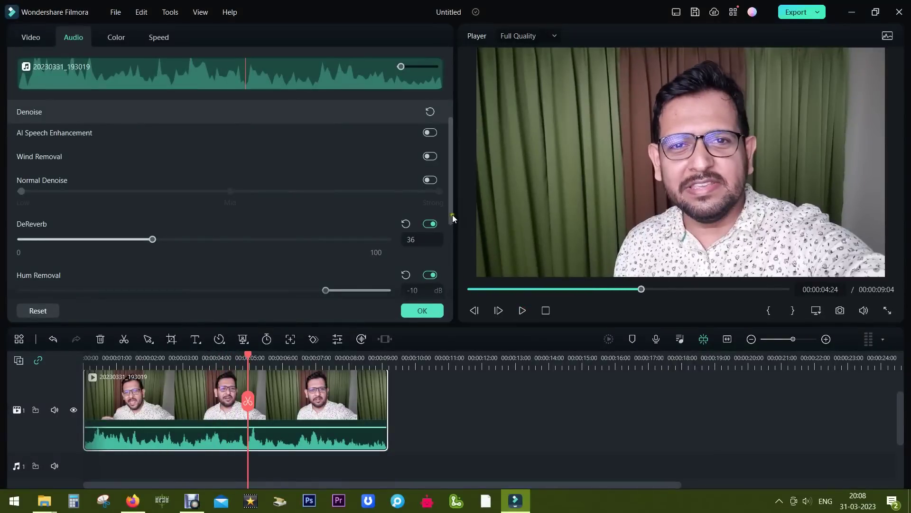
- Toggle Hiss Removal on and back off, then switch on Normal Denoise
{"action": "left_click_drag", "start_coordinate": [451, 215], "coordinate": [446, 280]}
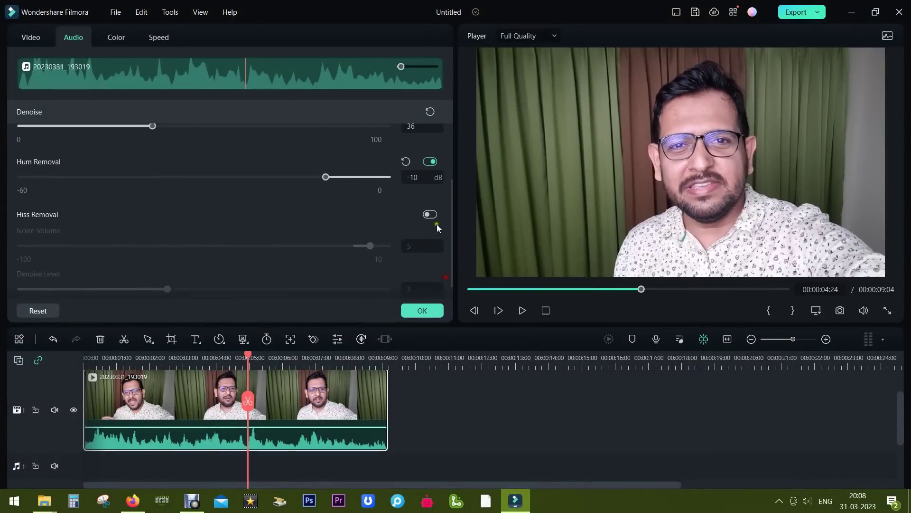
{"action": "left_click", "coordinate": [430, 214]}
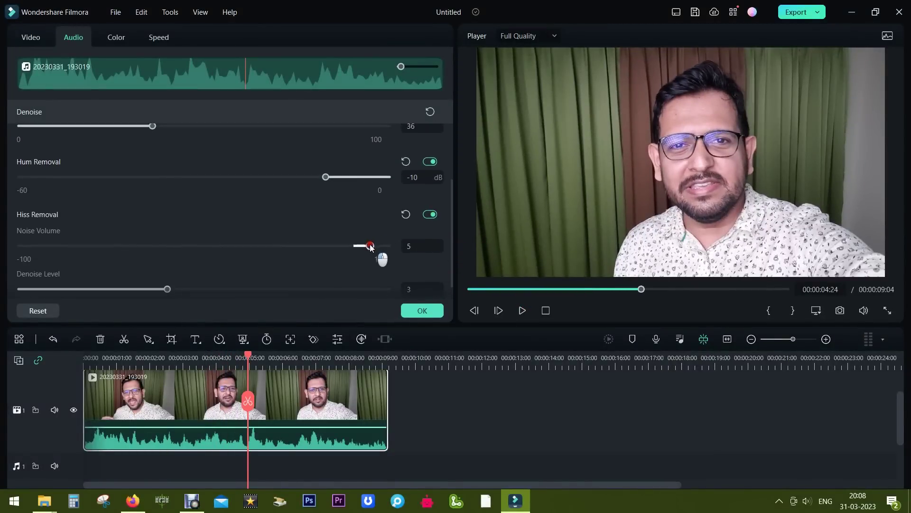
{"action": "left_click", "coordinate": [431, 214]}
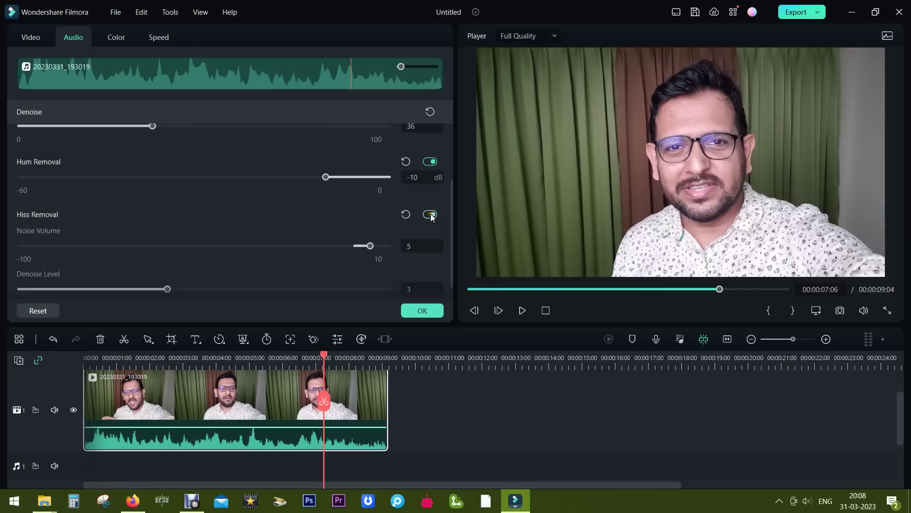
{"action": "scroll", "coordinate": [452, 227], "scroll_direction": "down", "scroll_amount": 1}
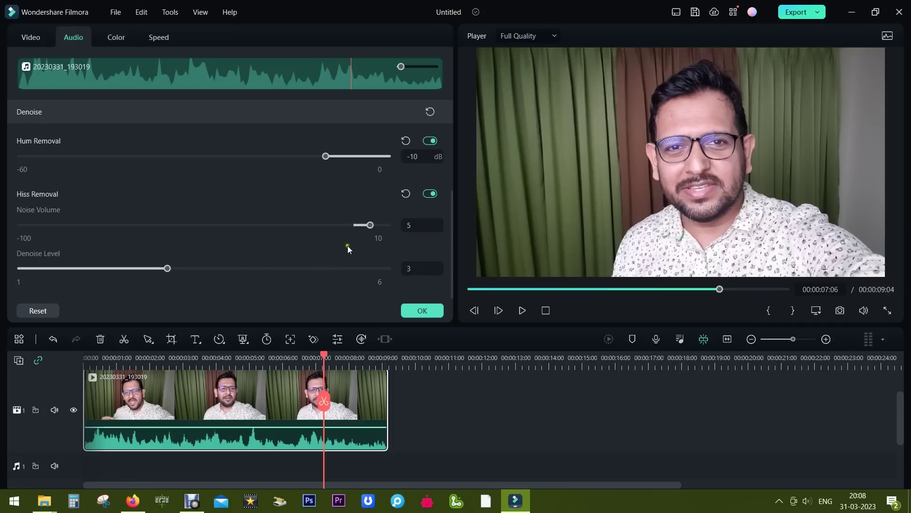
{"action": "left_click", "coordinate": [430, 194]}
{"action": "left_click_drag", "start_coordinate": [451, 221], "coordinate": [450, 137]}
{"action": "left_click", "coordinate": [434, 199]}
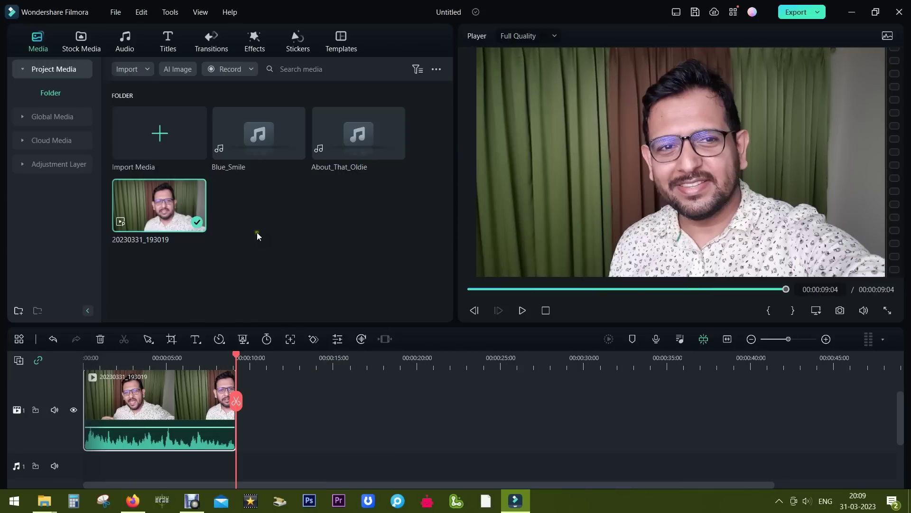
- Add Blue_Smile under the vlog and cut off the music tail where the video ends
{"action": "left_click_drag", "start_coordinate": [274, 129], "coordinate": [92, 457]}
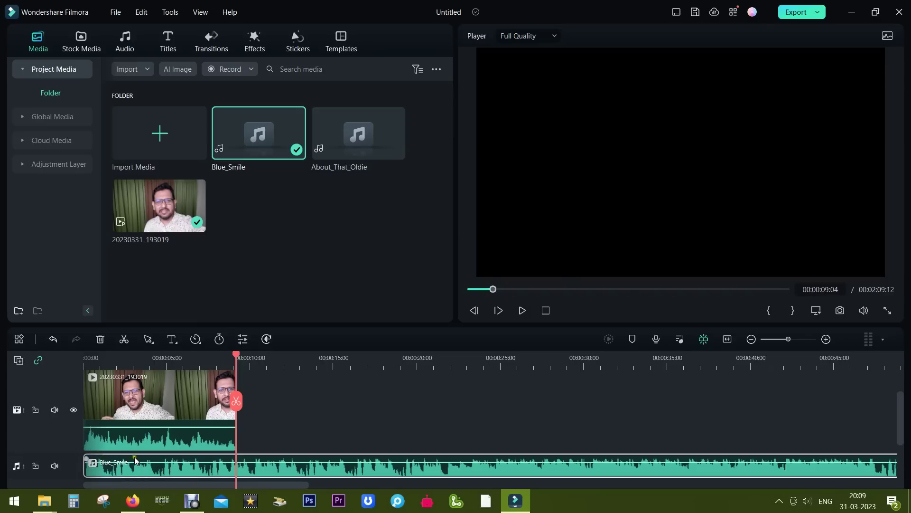
{"action": "key", "text": "alt+bracketright"}
{"action": "left_click", "coordinate": [134, 363]}
{"action": "key", "text": "Home"}
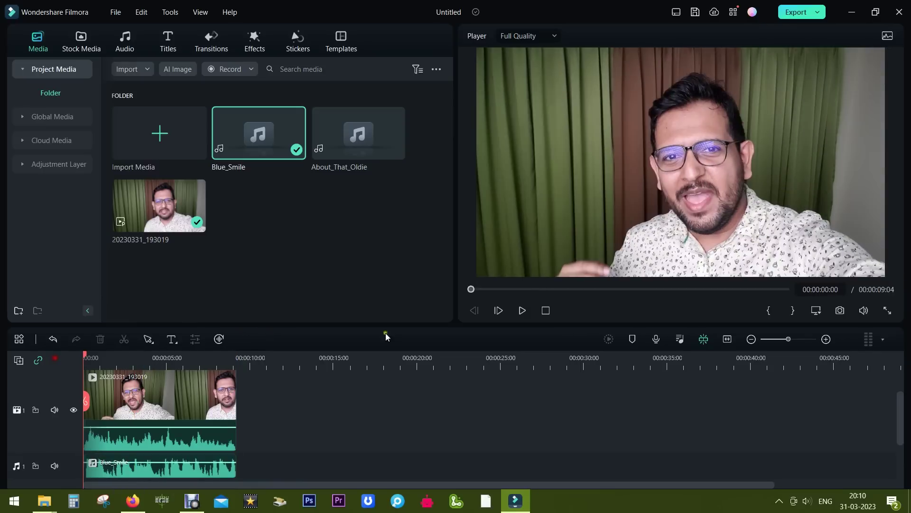
{"action": "left_click", "coordinate": [523, 311]}
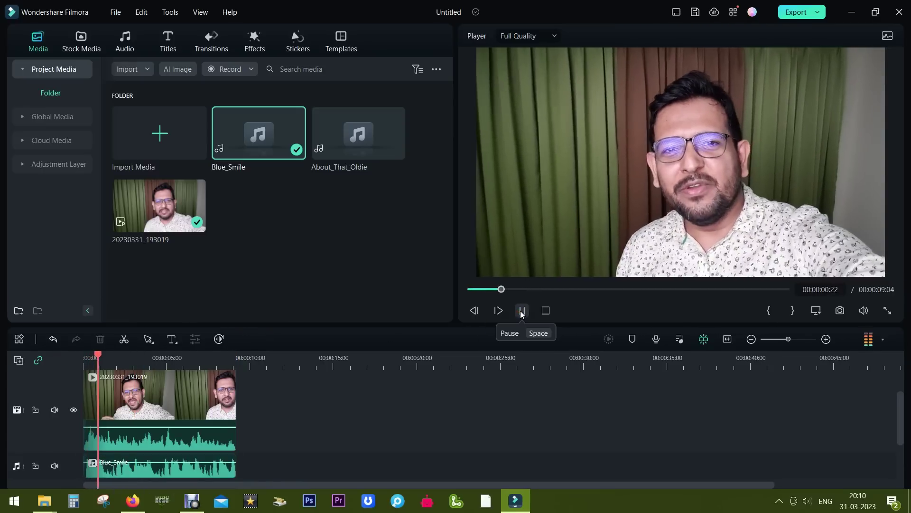
{"action": "left_click", "coordinate": [522, 310]}
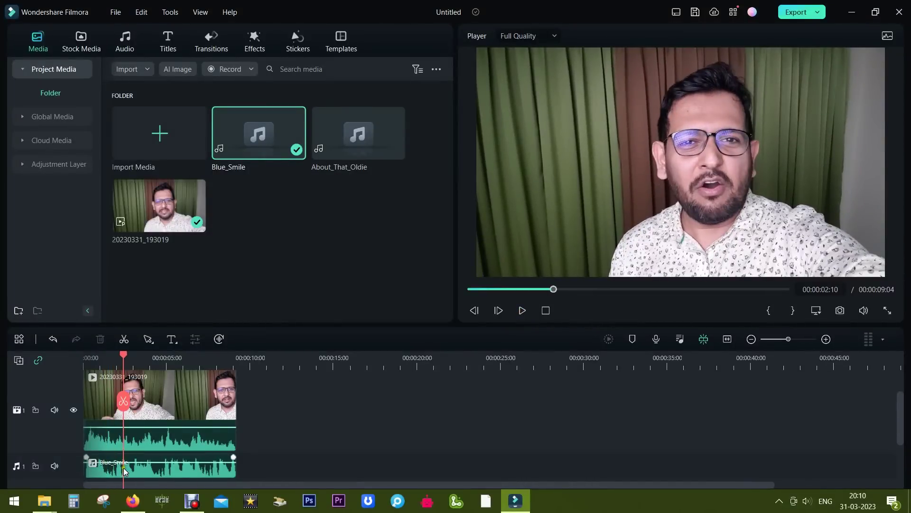
- Lower the Blue_Smile music volume to about -6.56 dB, auditioning the mix
{"action": "left_click_drag", "start_coordinate": [140, 469], "coordinate": [157, 476]}
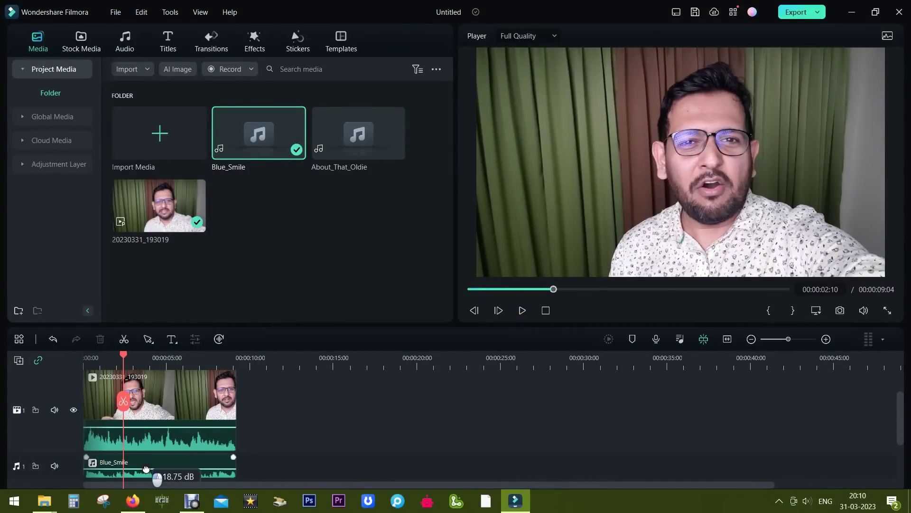
{"action": "left_click", "coordinate": [522, 310]}
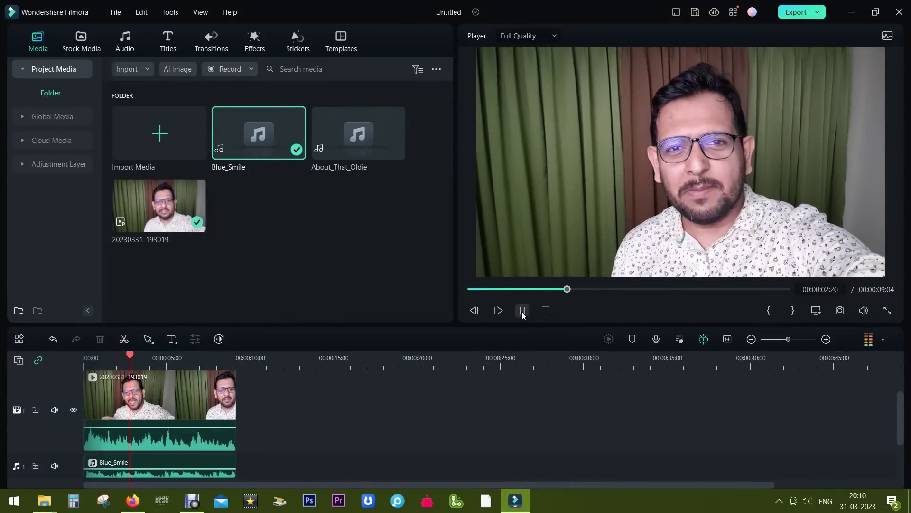
{"action": "left_click", "coordinate": [522, 311]}
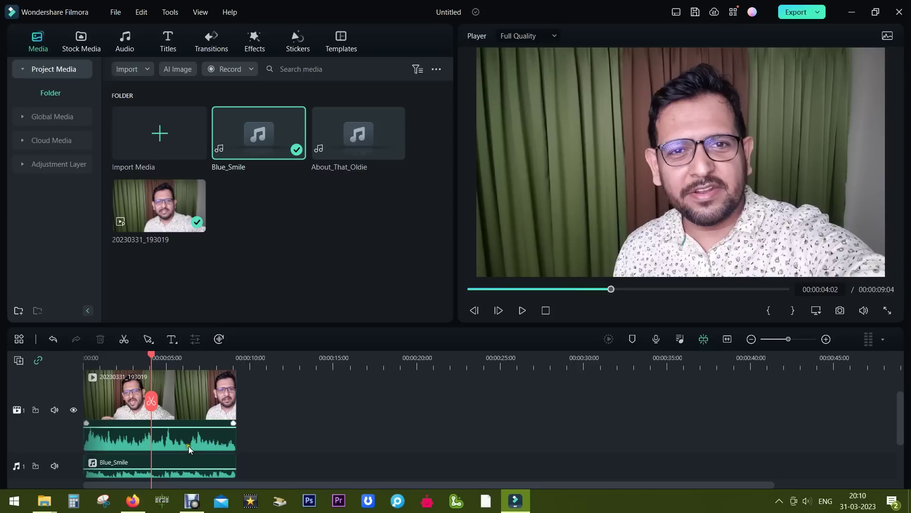
{"action": "mouse_move", "coordinate": [165, 463]}
{"action": "left_mouse_down"}
{"action": "mouse_move", "coordinate": [165, 472]}
{"action": "mouse_move", "coordinate": [166, 463]}
{"action": "left_mouse_up"}
{"action": "double_click", "coordinate": [174, 440]}
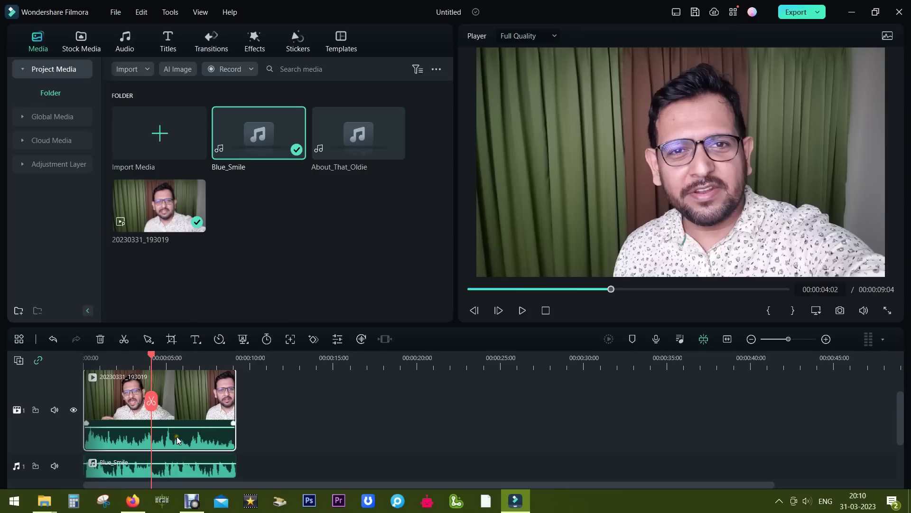
- Collapse Denoise, enable Audio Ducking at 50% on the vlog clip, and play from the start
{"action": "scroll", "coordinate": [143, 195], "scroll_direction": "up", "scroll_amount": 1}
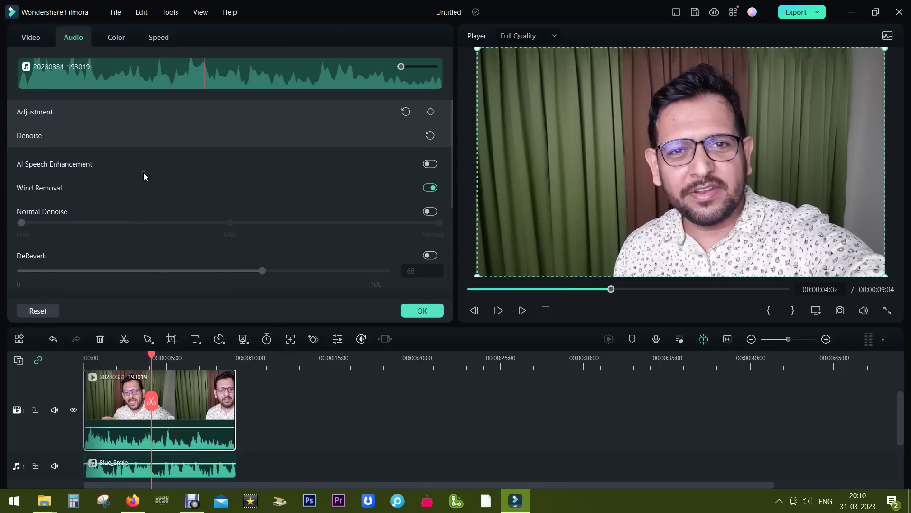
{"action": "left_click", "coordinate": [60, 111]}
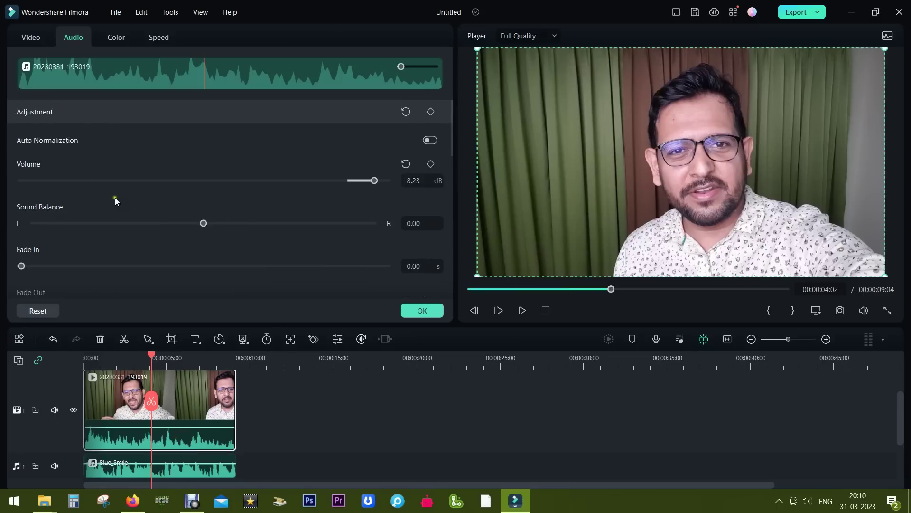
{"action": "scroll", "coordinate": [115, 197], "scroll_direction": "down", "scroll_amount": 3}
{"action": "scroll", "coordinate": [115, 201], "scroll_direction": "down", "scroll_amount": 1}
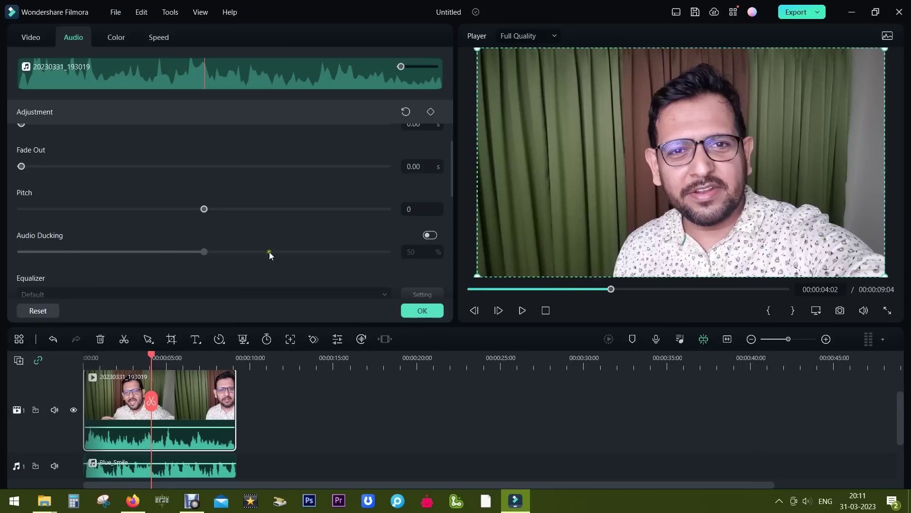
{"action": "left_click", "coordinate": [430, 235]}
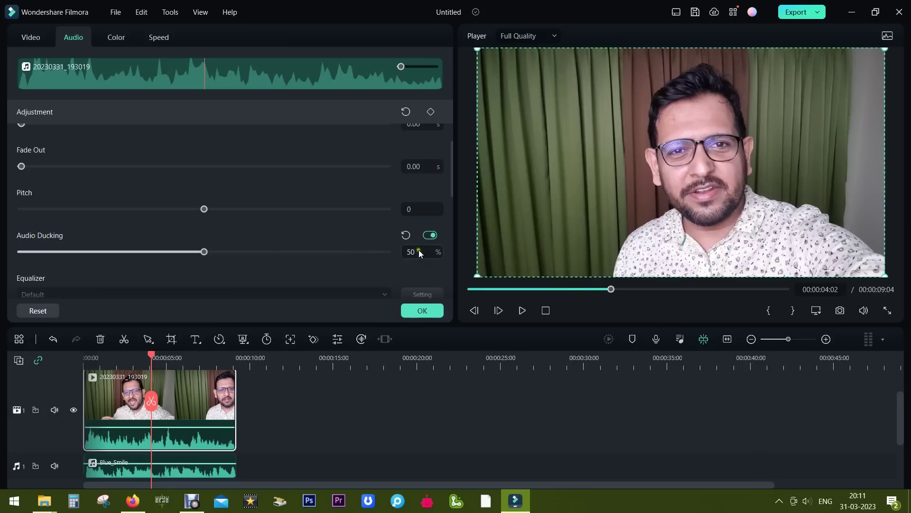
{"action": "left_click_drag", "start_coordinate": [152, 354], "coordinate": [84, 356]}
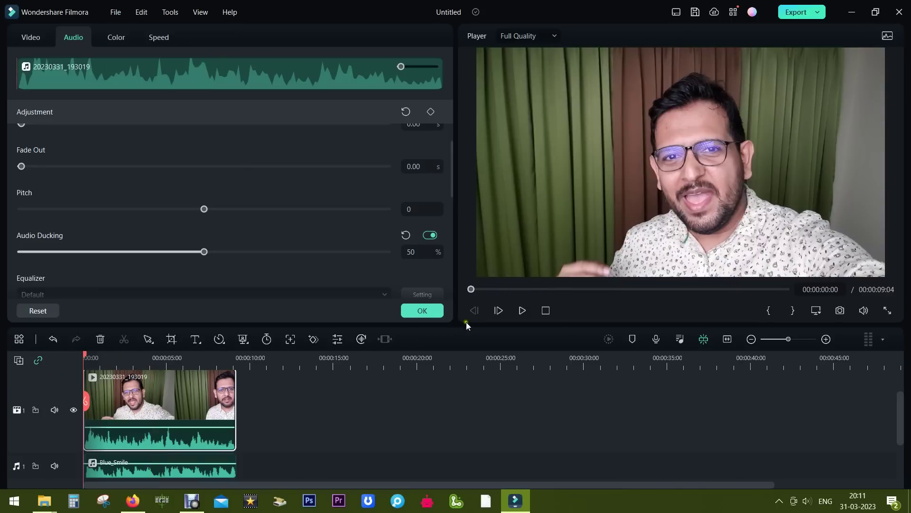
{"action": "left_click", "coordinate": [523, 311]}
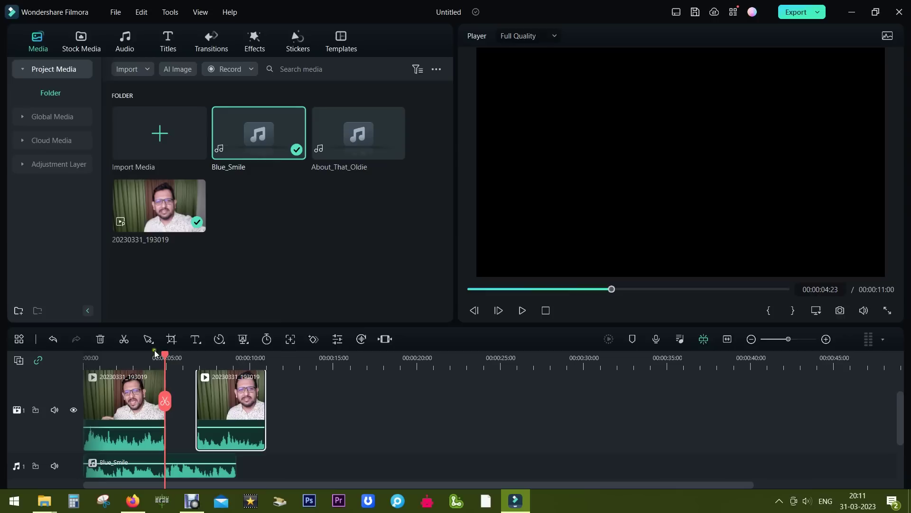
- Deselect the clip and play the timeline from about 3 seconds to review the split
{"action": "left_click", "coordinate": [151, 340]}
{"action": "left_click", "coordinate": [317, 445]}
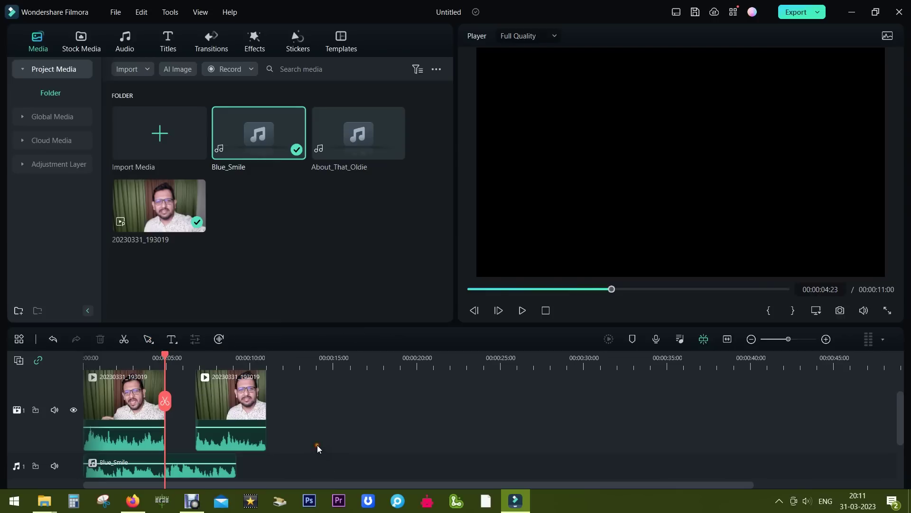
{"action": "left_click", "coordinate": [132, 360]}
{"action": "left_click", "coordinate": [522, 310]}
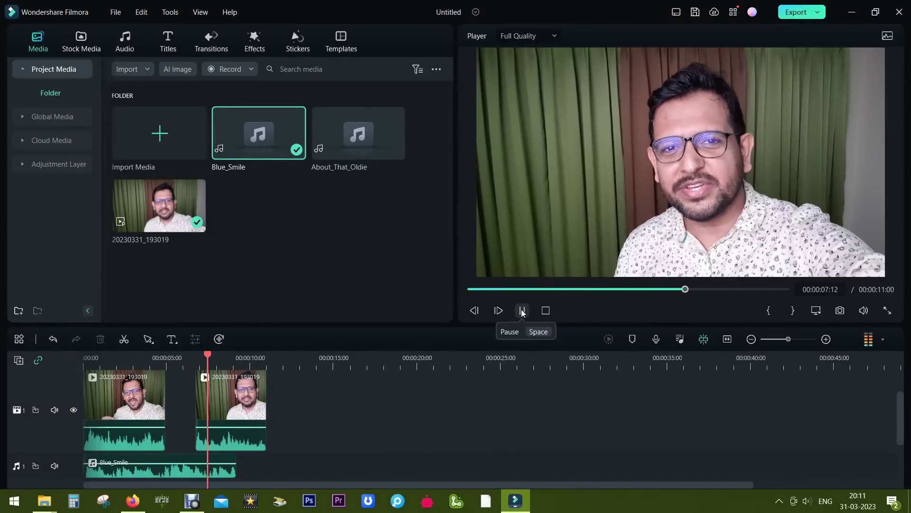
{"action": "left_click", "coordinate": [523, 311]}
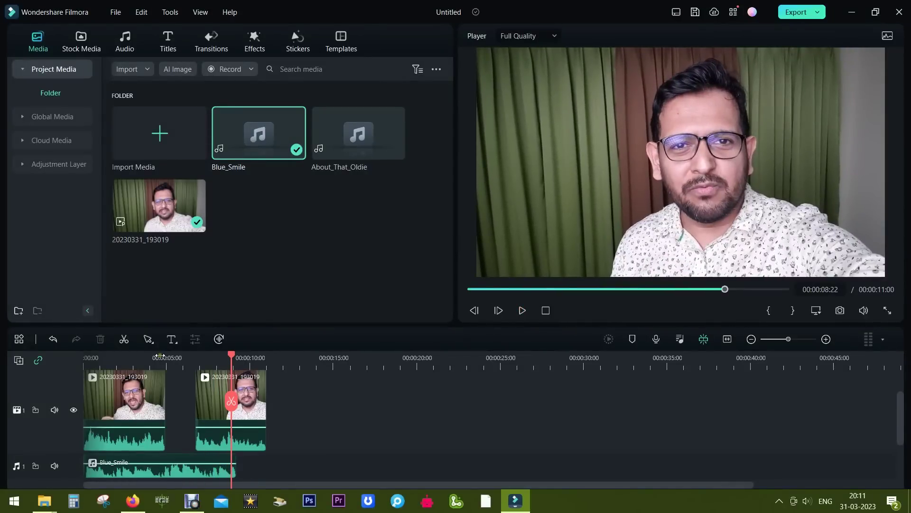
- Return the playhead to 00:00:03:16 and bring up the Stock Media library
{"action": "left_click", "coordinate": [143, 360]}
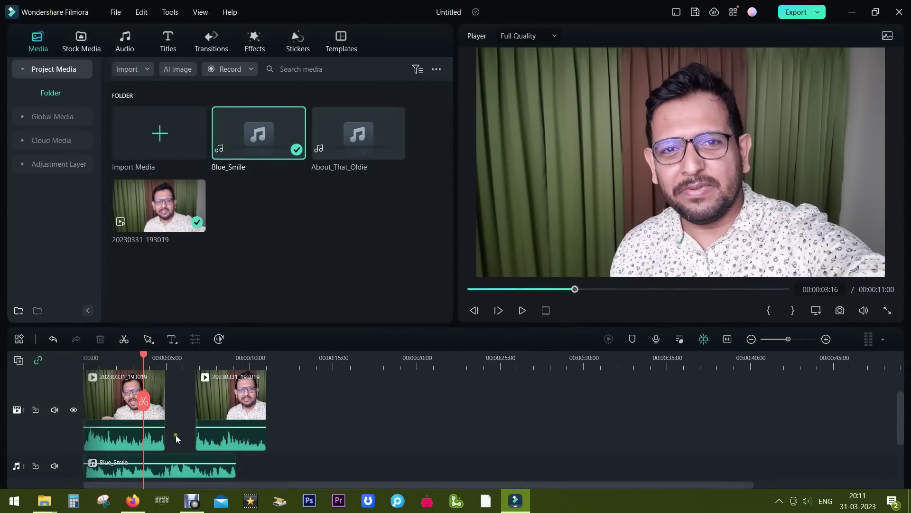
{"action": "mouse_move", "coordinate": [172, 464]}
{"action": "left_click", "coordinate": [85, 43]}
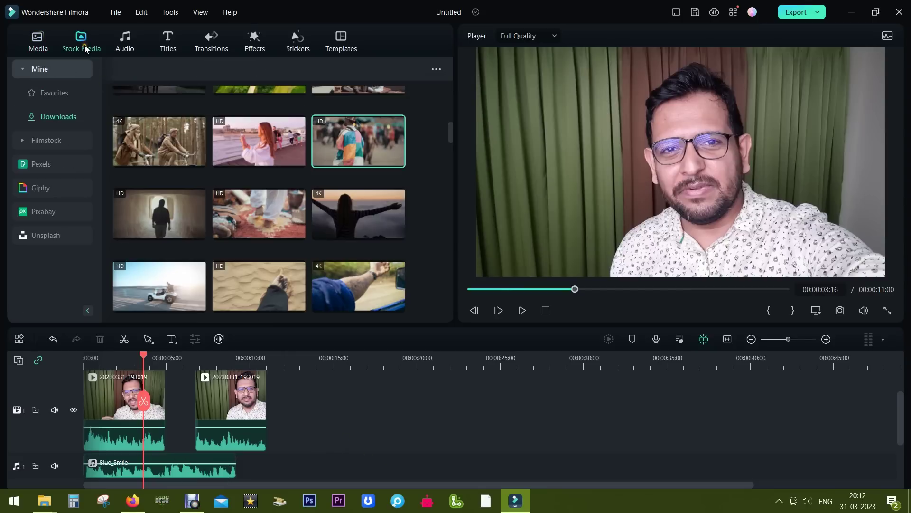